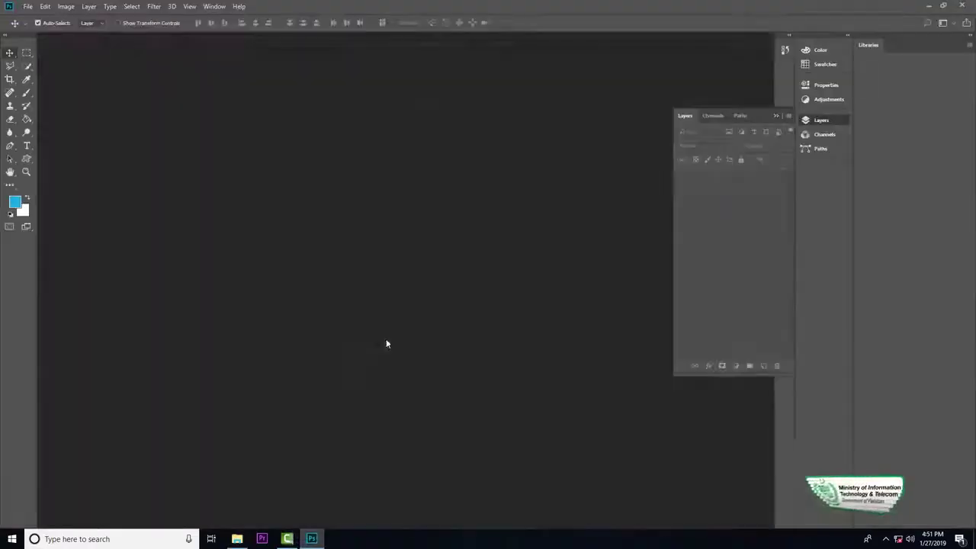
# Step: Convert the locked Background into Layer 0 and switch to full-screen view
pyautogui.doubleClick(721, 185)
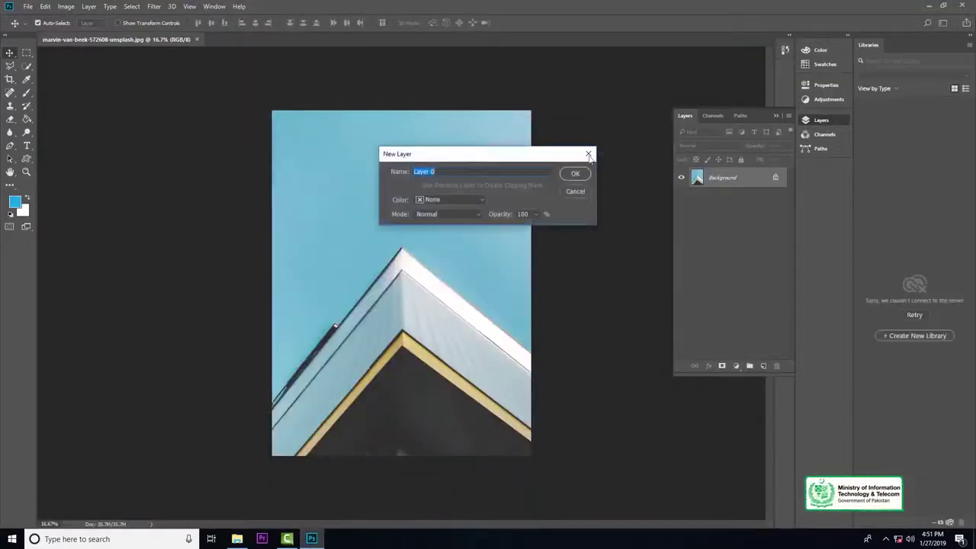
pyautogui.click(575, 174)
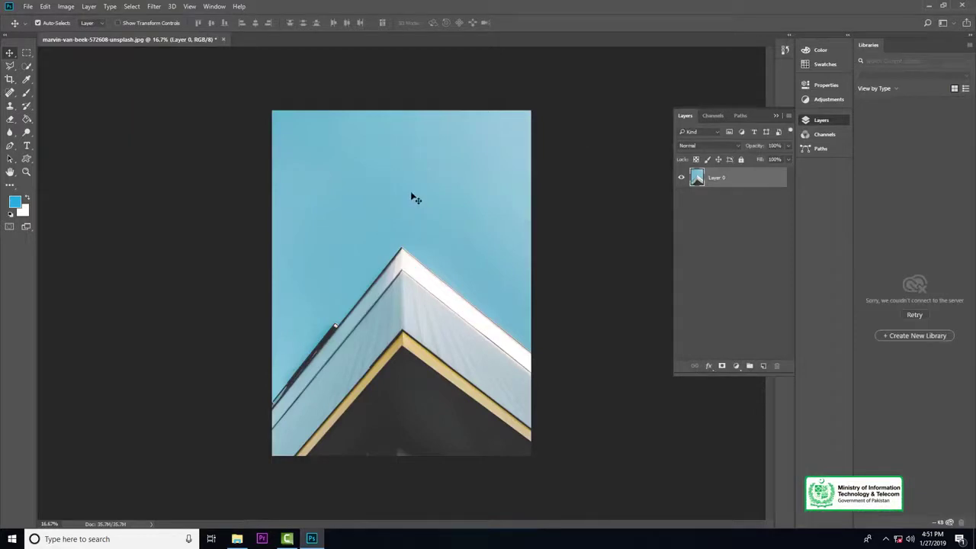
pyautogui.press('f')
pyautogui.moveTo(432, 203); pyautogui.dragTo(335, 185)
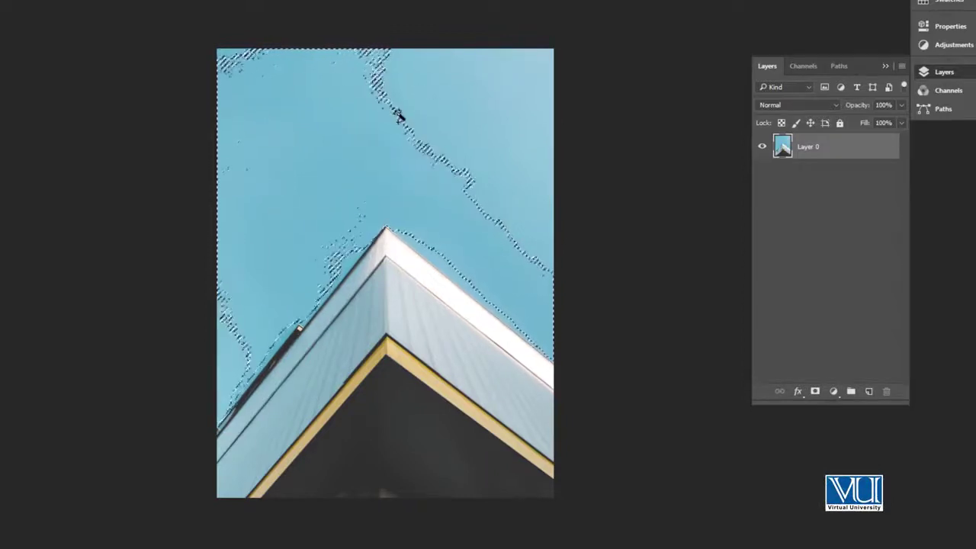
# Step: Extend the Quick Selection across the remaining sky and clean up the left edge
pyautogui.moveTo(398, 114); pyautogui.dragTo(464, 98)
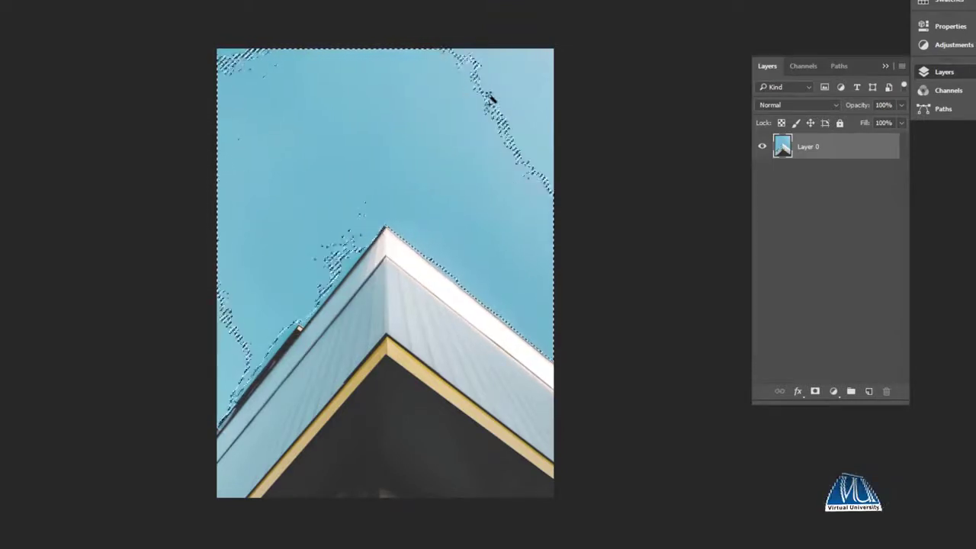
pyautogui.moveTo(469, 99)
pyautogui.mouseDown()
pyautogui.moveTo(533, 80)
pyautogui.moveTo(228, 61)
pyautogui.moveTo(349, 241)
pyautogui.mouseUp()
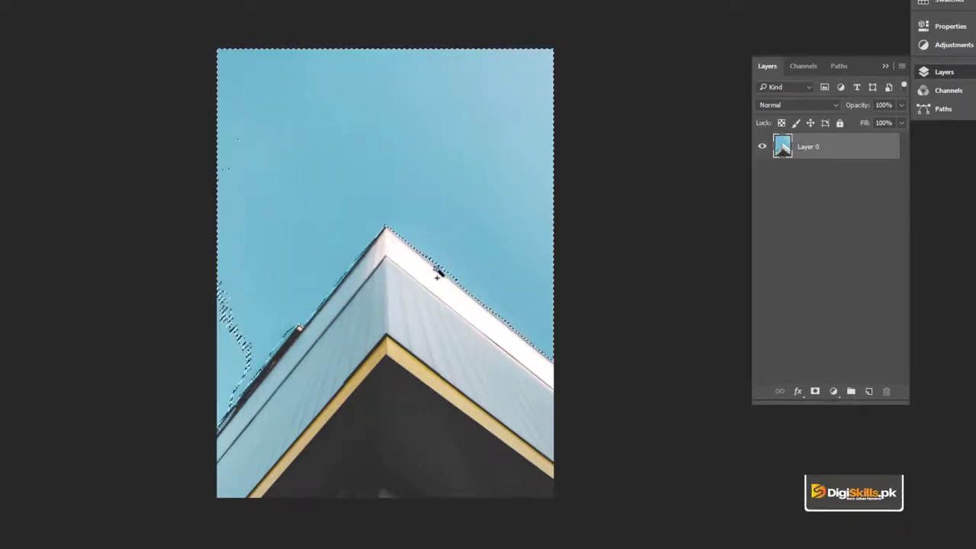
pyautogui.moveTo(238, 333); pyautogui.dragTo(250, 370)
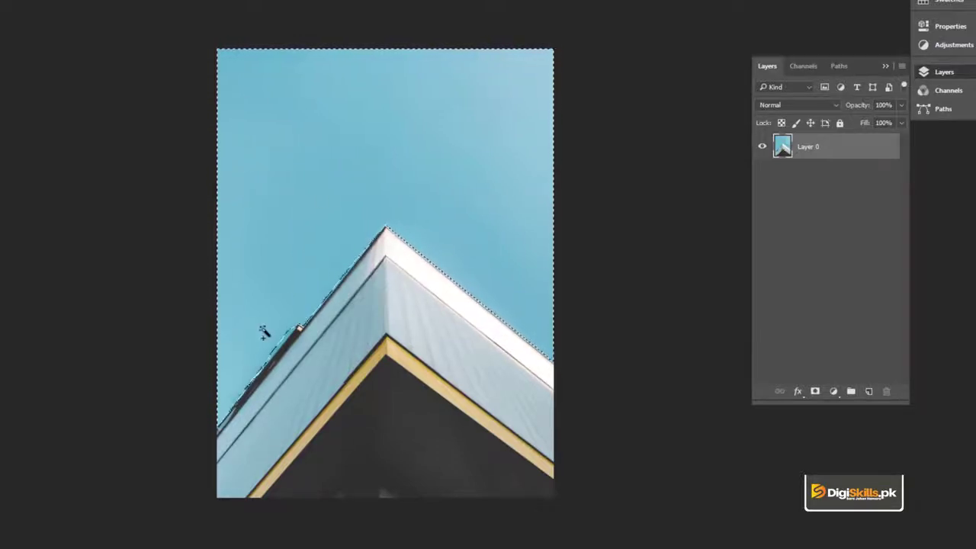
pyautogui.click(273, 375)
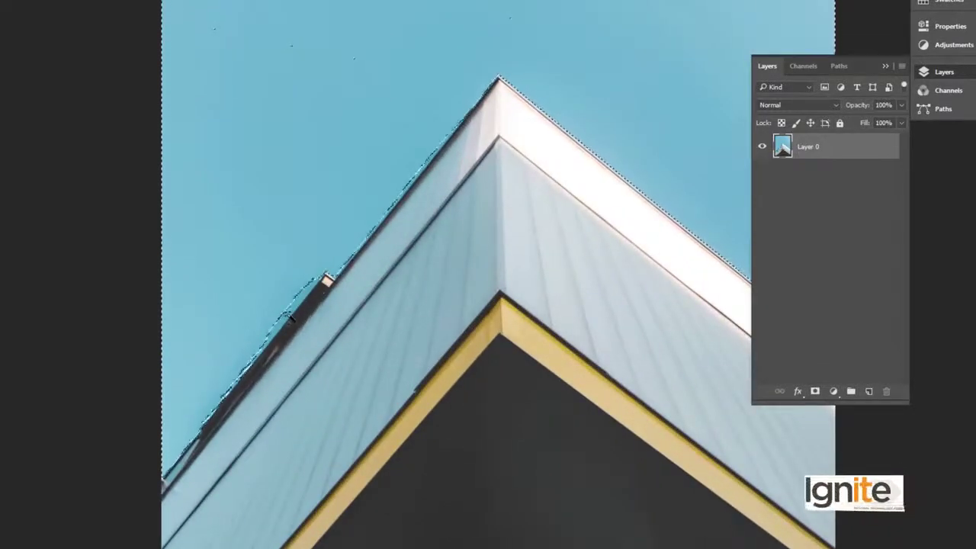
# Step: Delete the selected sky from Layer 0 and deselect
pyautogui.hotkey('ctrl', '-')
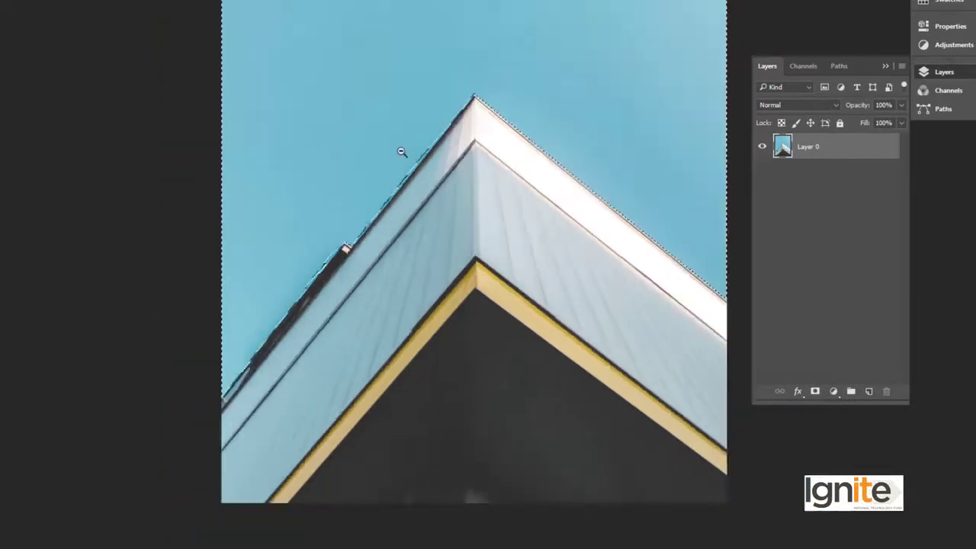
pyautogui.hotkey('ctrl', '-')
pyautogui.hotkey('ctrl', '-')
pyautogui.hotkey('ctrl', '+')
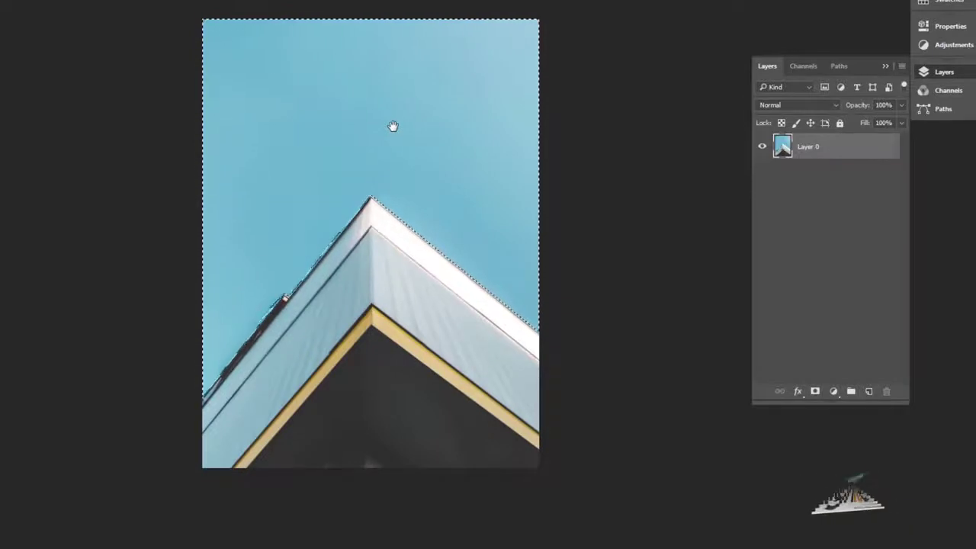
pyautogui.press('Delete')
pyautogui.hotkey('ctrl', 'd')
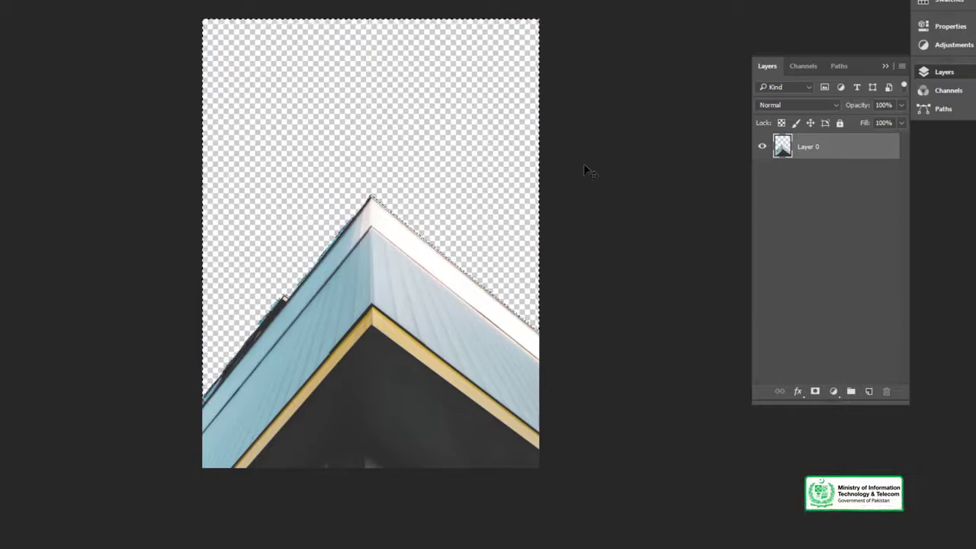
# Step: Add Layer 1 beneath Layer 0, fill it with blue foreground colour, and close the document
pyautogui.click(870, 393)
pyautogui.moveTo(829, 147); pyautogui.dragTo(828, 185)
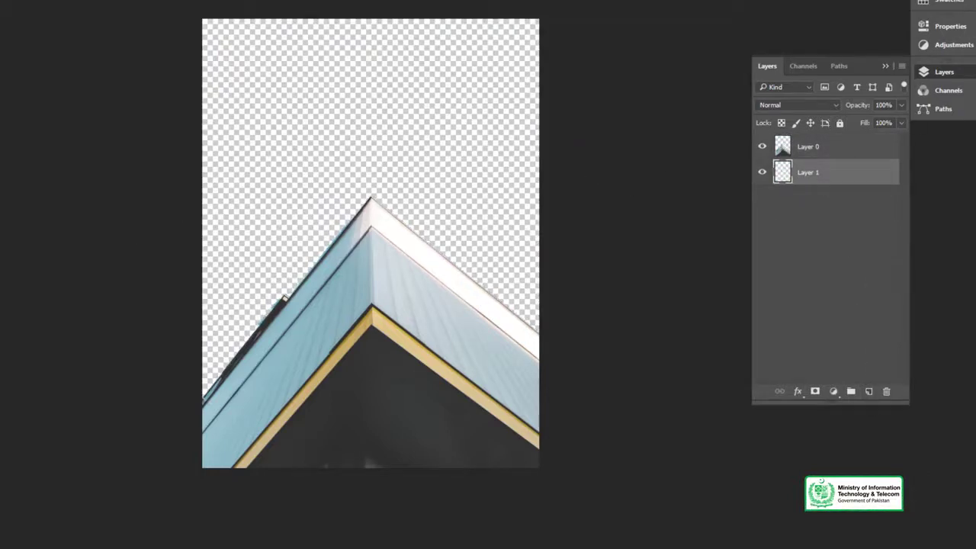
pyautogui.hotkey('alt', 'BackSpace')
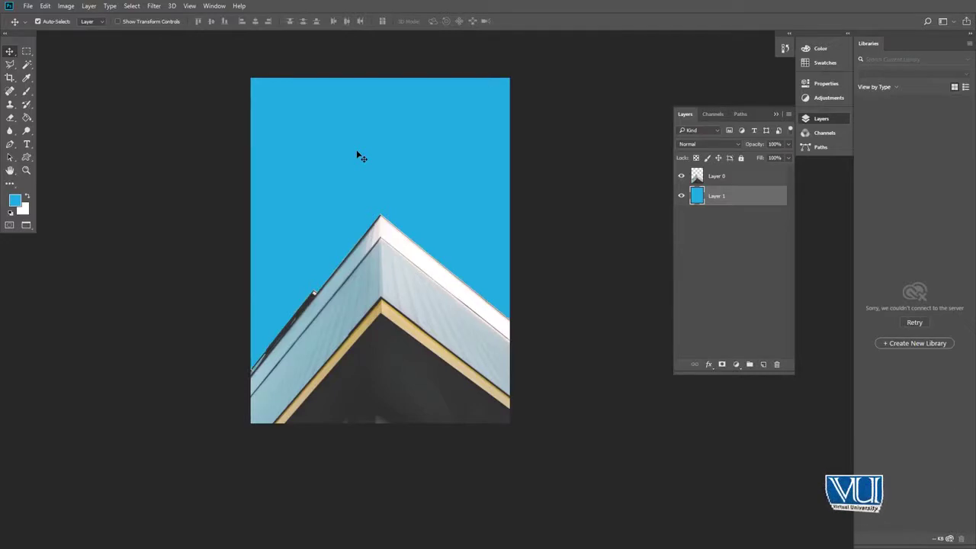
pyautogui.hotkey('ctrl', 'q')
# Step: Discard the changes and drag the Paris building photo into Photoshop
pyautogui.press('n')
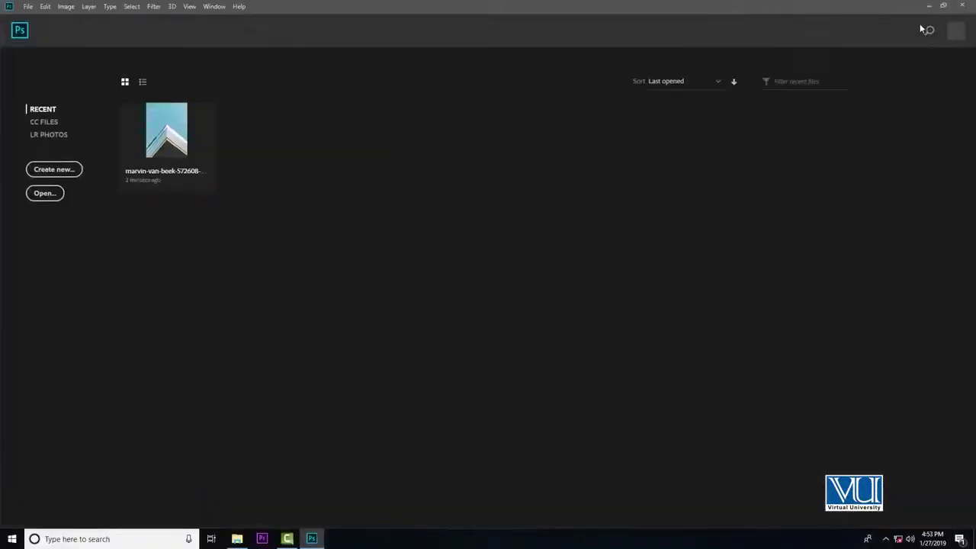
pyautogui.click(136, 90)
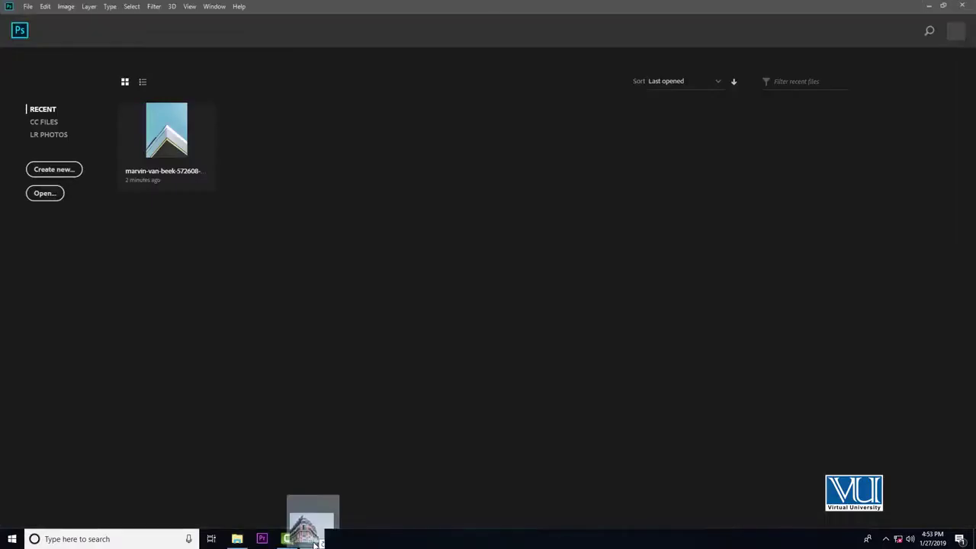
pyautogui.moveTo(136, 89); pyautogui.dragTo(372, 321)
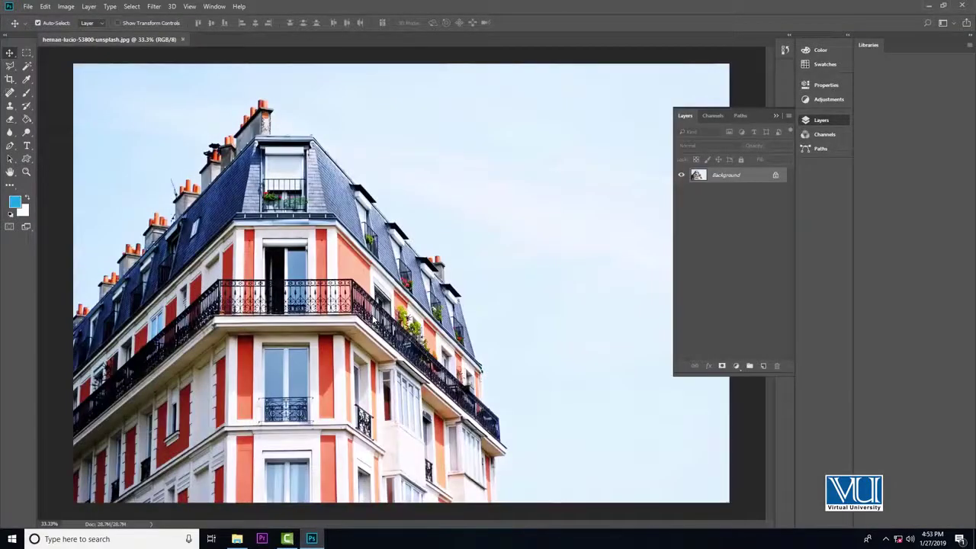
# Step: Convert the Background into Layer 0, go full screen, and reset colours to black and white
pyautogui.doubleClick(727, 175)
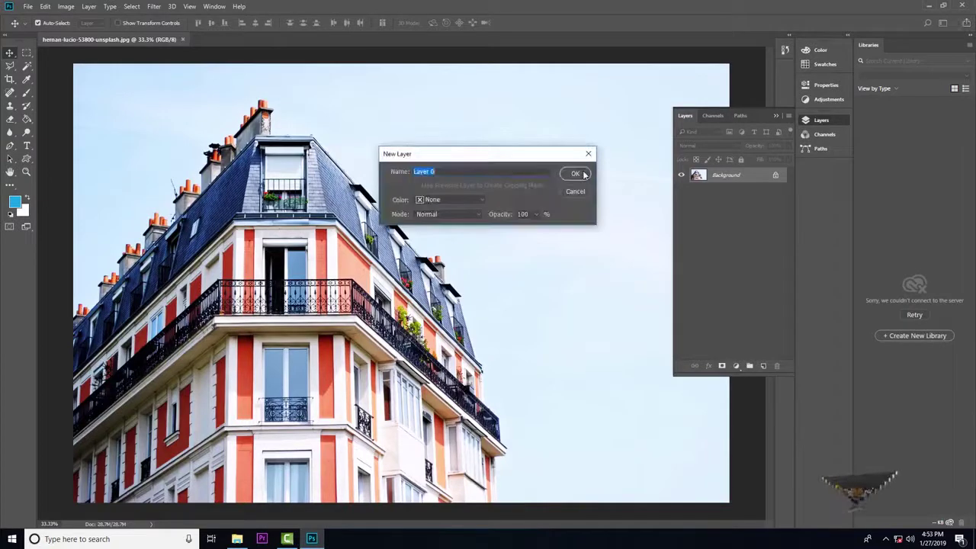
pyautogui.click(581, 174)
pyautogui.press('f')
pyautogui.press('d')
pyautogui.moveTo(506, 209); pyautogui.dragTo(386, 195)
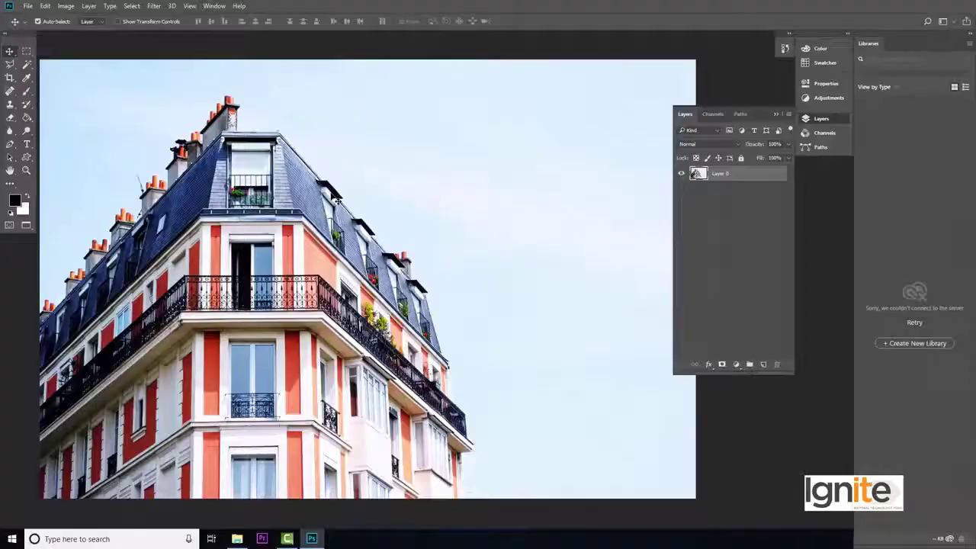
# Step: Select the pale sky with the Magic Wand and zoom in on the chimneys
pyautogui.press('w')
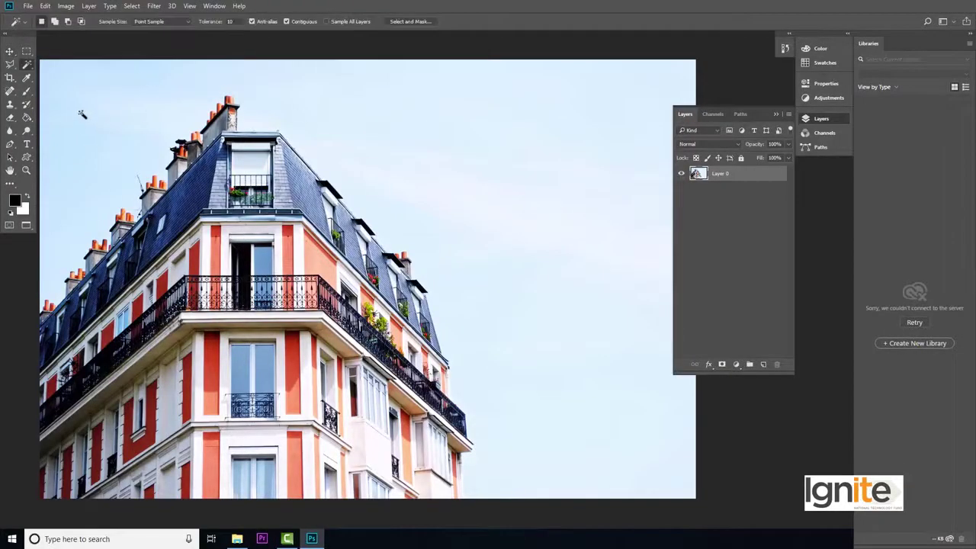
pyautogui.click(143, 119)
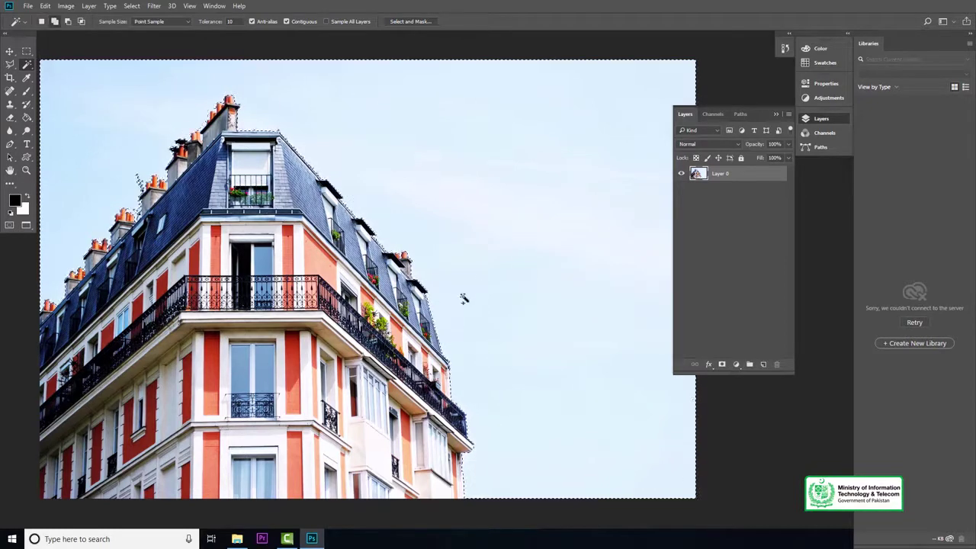
pyautogui.press('z')
pyautogui.moveTo(175, 187)
pyautogui.mouseDown()
pyautogui.moveTo(246, 193)
pyautogui.moveTo(164, 313)
pyautogui.mouseUp()
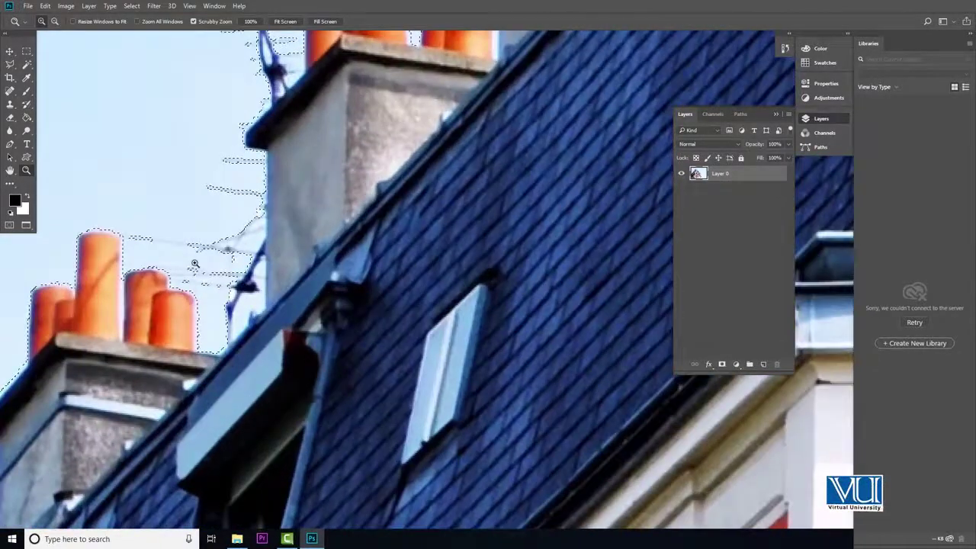
# Step: Add the sky between the chimneys to the selection, then zoom back out
pyautogui.press('w')
pyautogui.click(178, 255)
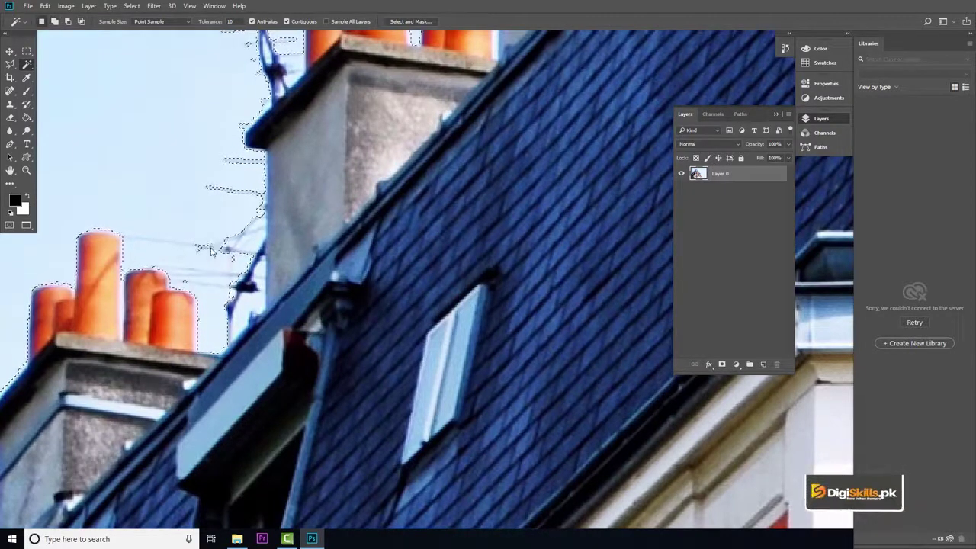
pyautogui.press('z')
pyautogui.hotkey('ctrl', '-')
pyautogui.hotkey('ctrl', '-')
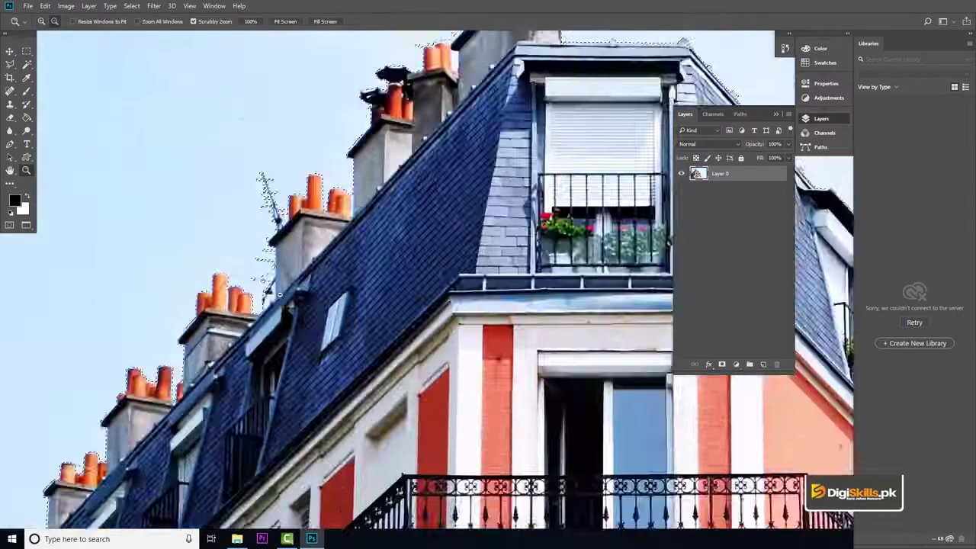
pyautogui.hotkey('ctrl', '-')
pyautogui.hotkey('ctrl', '-')
pyautogui.press('v')
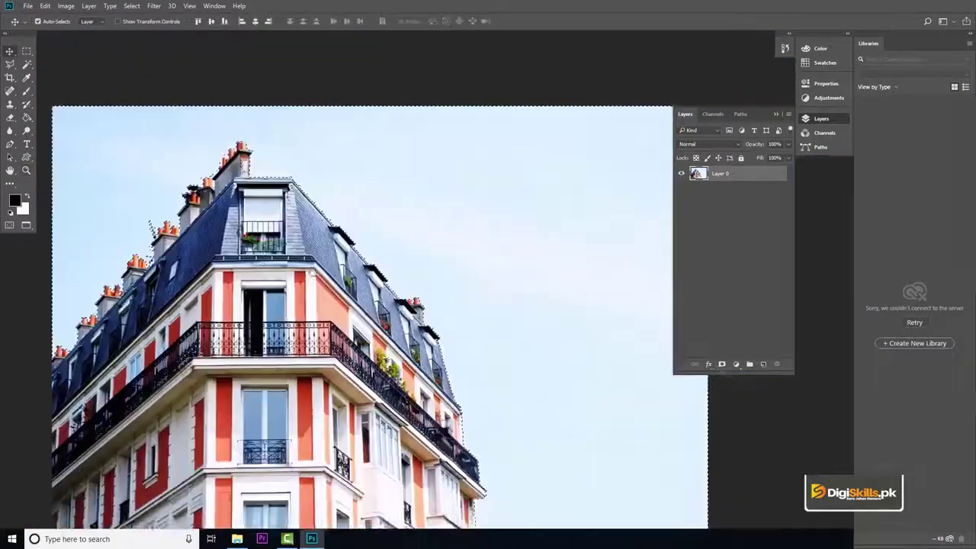
pyautogui.press('z')
pyautogui.keyDown('alt'); pyautogui.click(383, 268); pyautogui.keyUp('alt')
# Step: Delete the selected sky from Layer 0 and deselect
pyautogui.press('v')
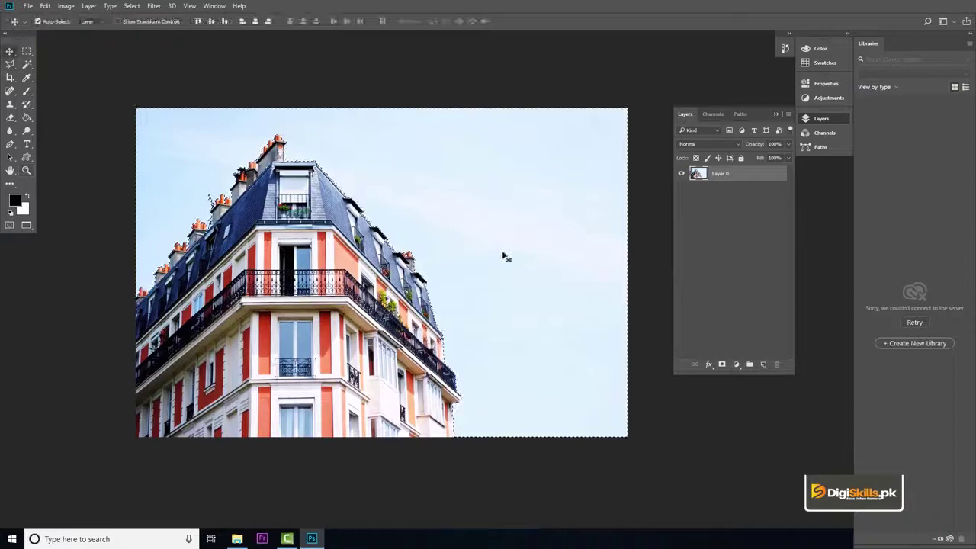
pyautogui.press('Delete')
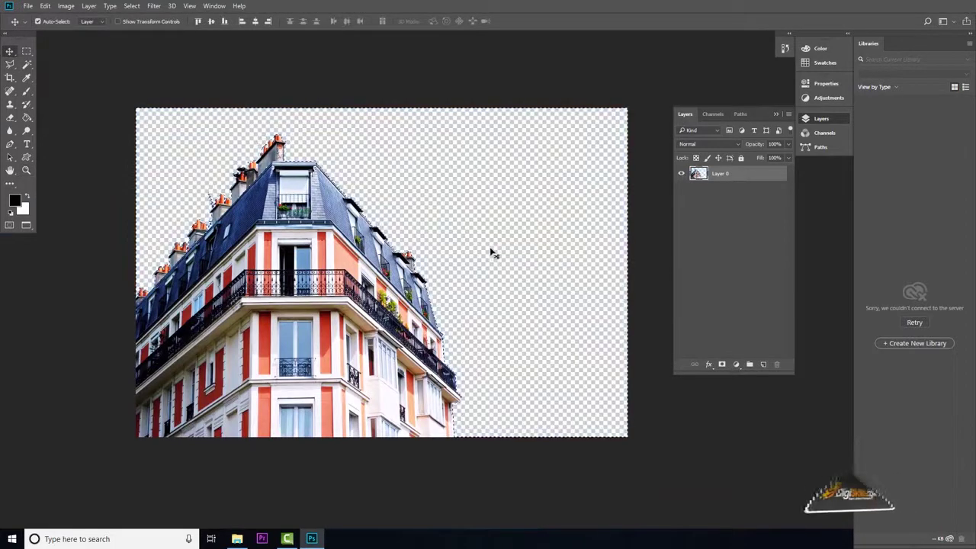
pyautogui.hotkey('ctrl', 'd')
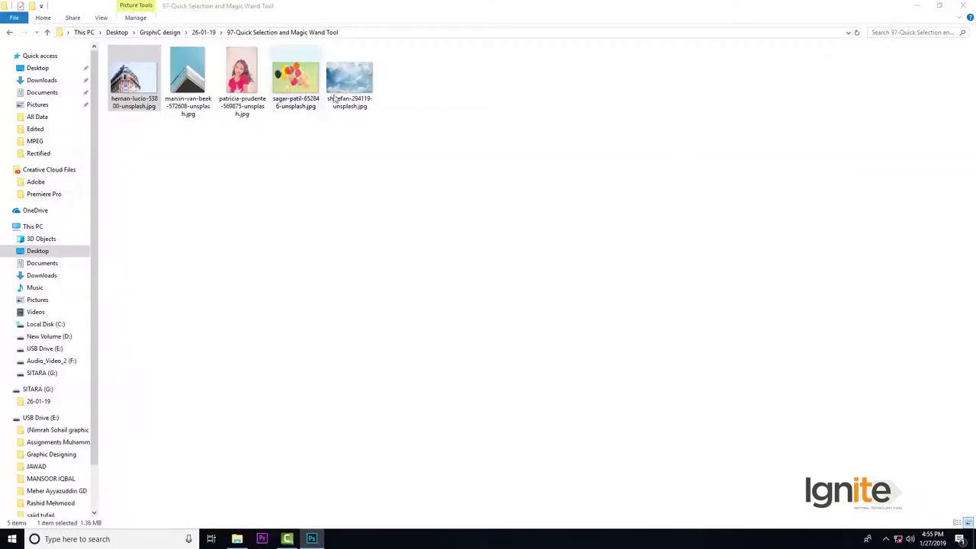
# Step: Place the cloud photo, enlarge it to cover the canvas, and move it beneath Layer 0
pyautogui.moveTo(334, 98); pyautogui.dragTo(459, 188)
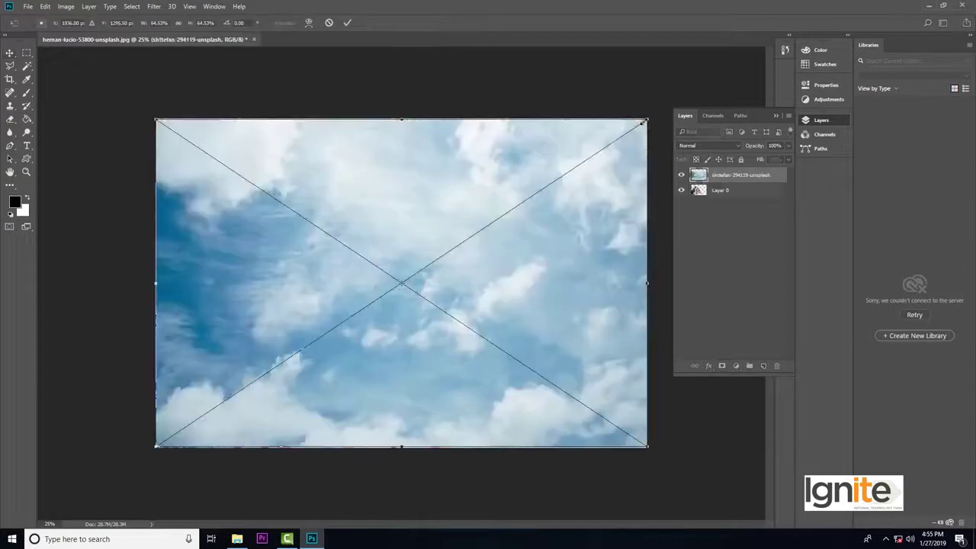
pyautogui.moveTo(660, 107); pyautogui.dragTo(662, 109)
pyautogui.press('Return')
pyautogui.moveTo(722, 177); pyautogui.dragTo(726, 209)
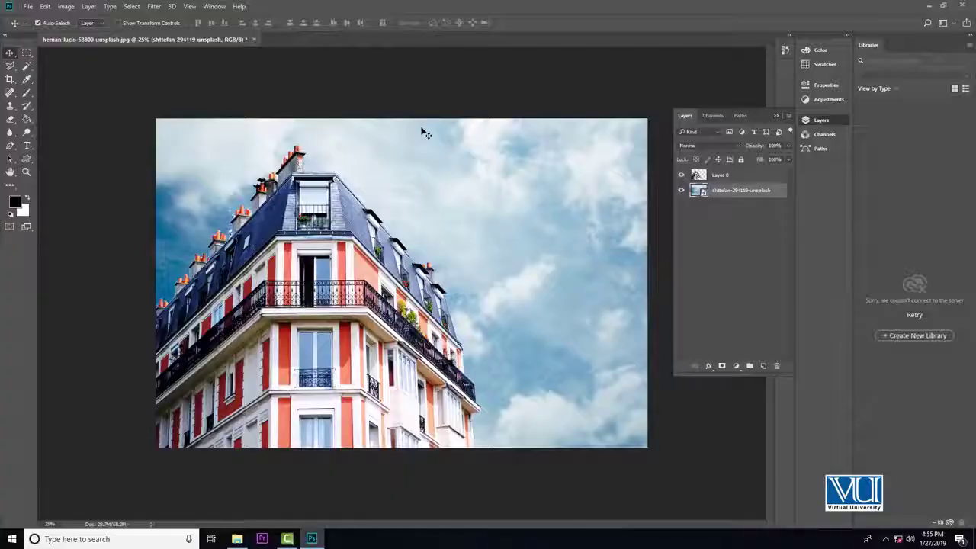
# Step: Close the composite without saving and open the girl's portrait photo
pyautogui.hotkey('ctrl', 'w')
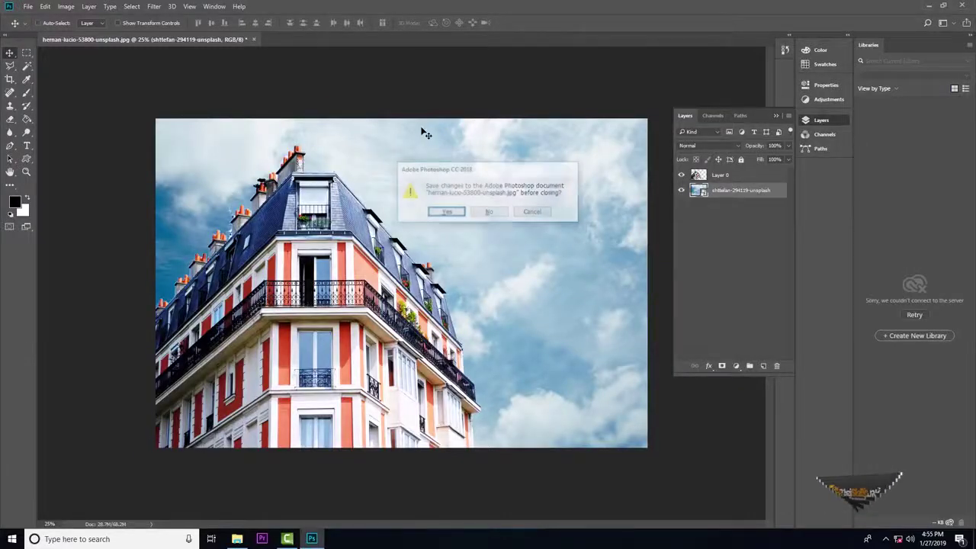
pyautogui.click(485, 213)
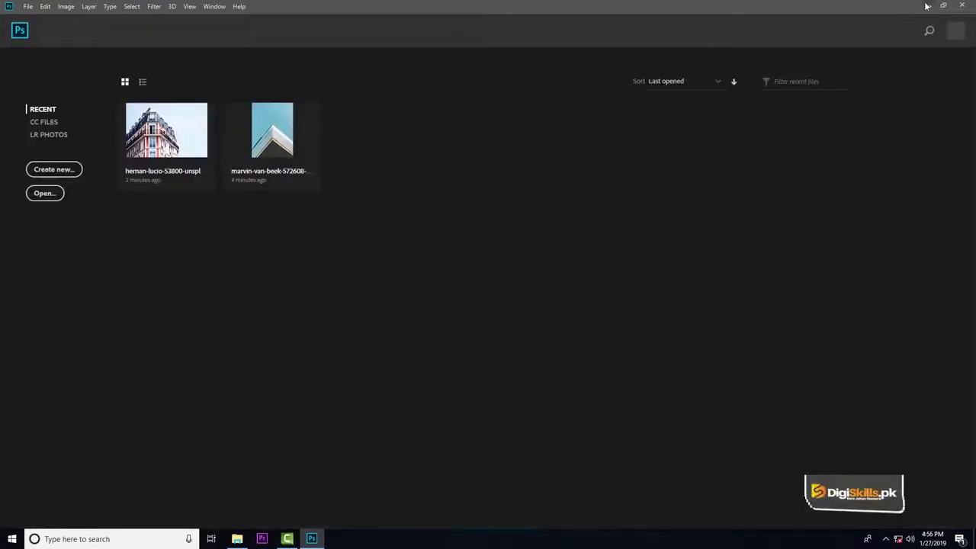
pyautogui.click(927, 6)
pyautogui.moveTo(242, 76)
pyautogui.mouseDown()
pyautogui.moveTo(308, 494)
pyautogui.moveTo(421, 205)
pyautogui.mouseUp()
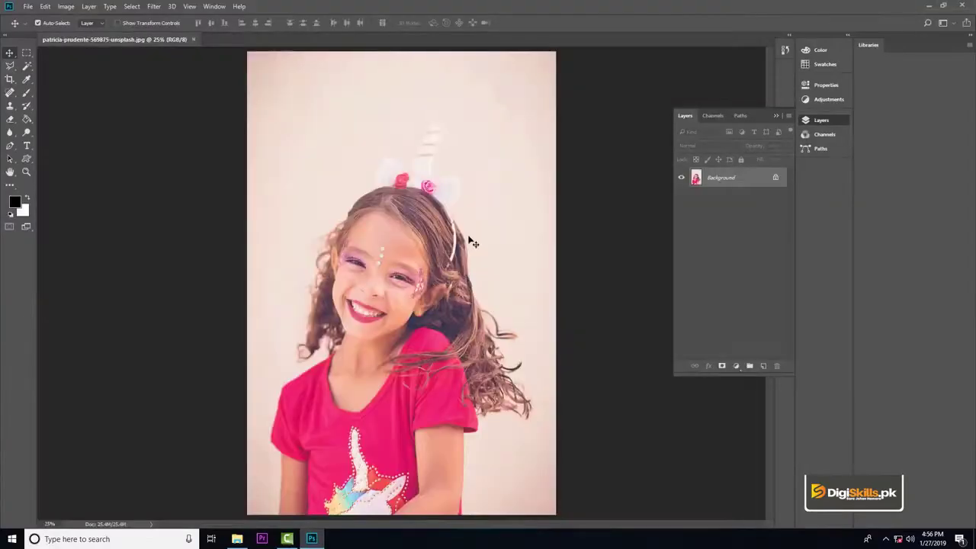
# Step: Convert the portrait's Background into Layer 0 and switch to full-screen view with menus
pyautogui.doubleClick(721, 177)
pyautogui.click(576, 175)
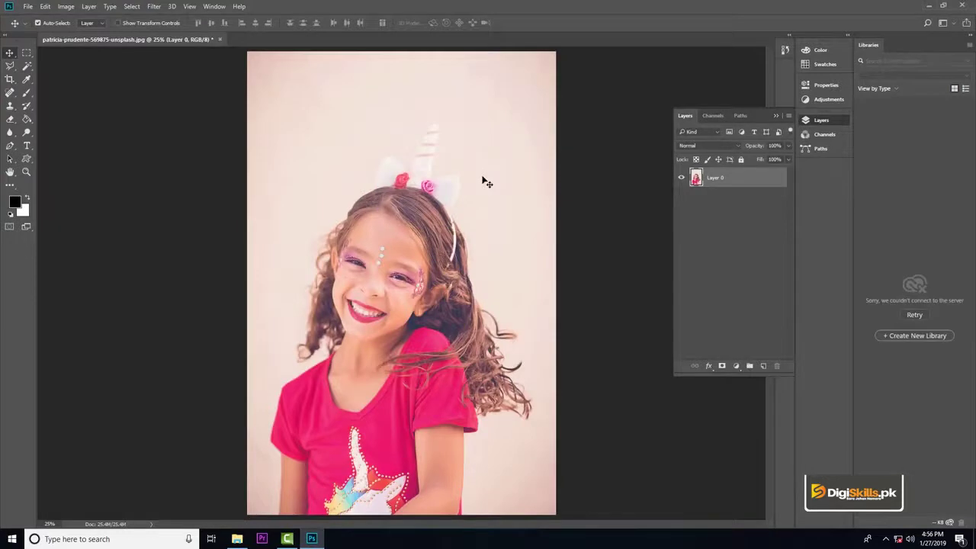
pyautogui.press('f')
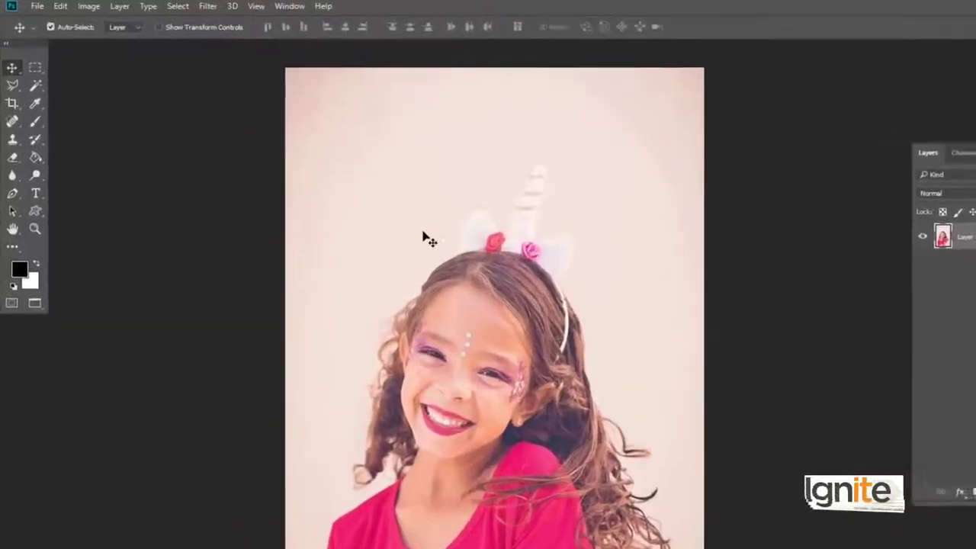
# Step: Choose the Quick Selection Tool with a 1000 brush and zoom out to the whole photo
pyautogui.click(28, 62)
pyautogui.rightClick(49, 100)
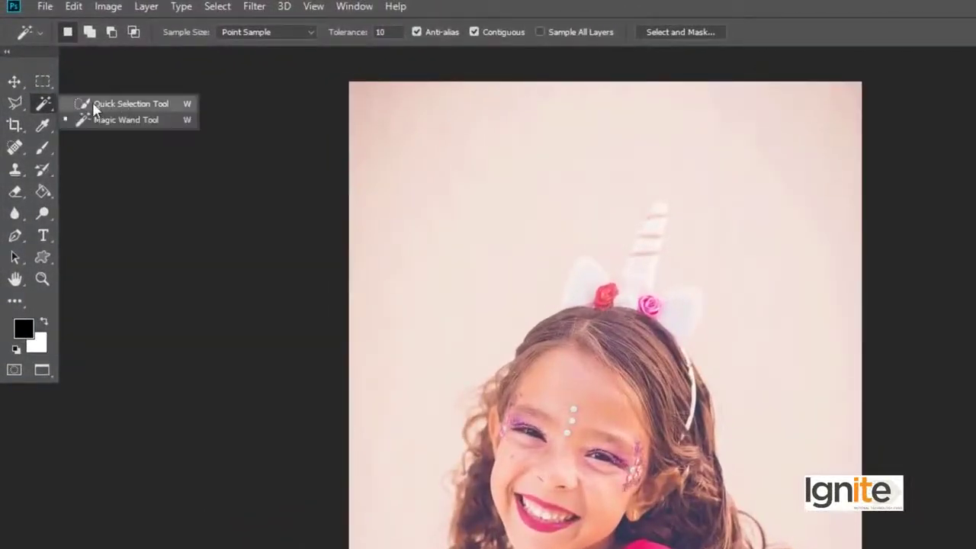
pyautogui.click(131, 103)
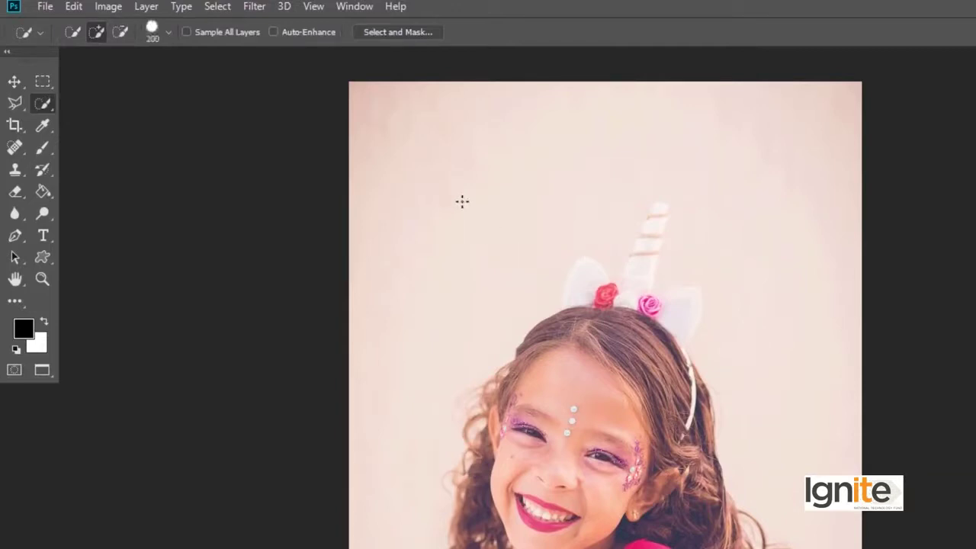
pyautogui.press('[')
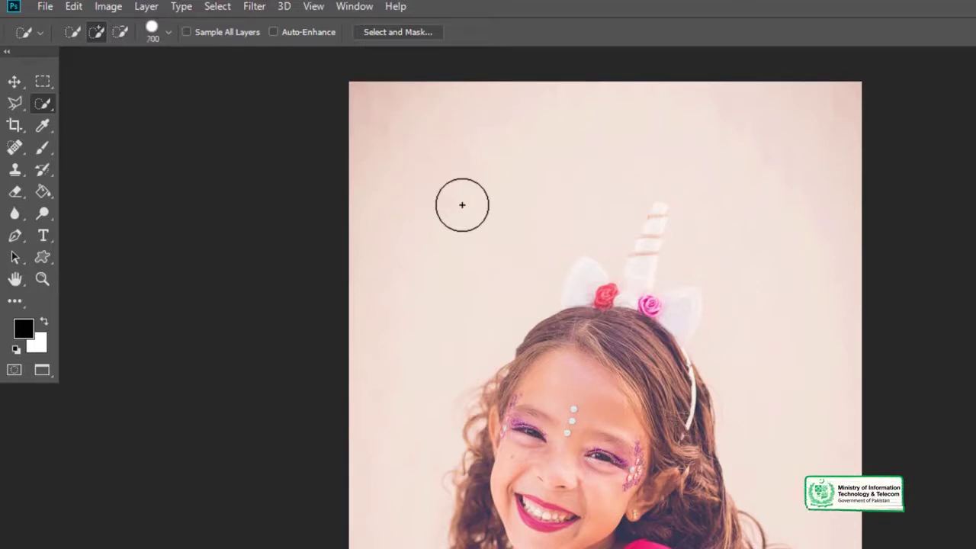
pyautogui.press(']')
pyautogui.press('[')
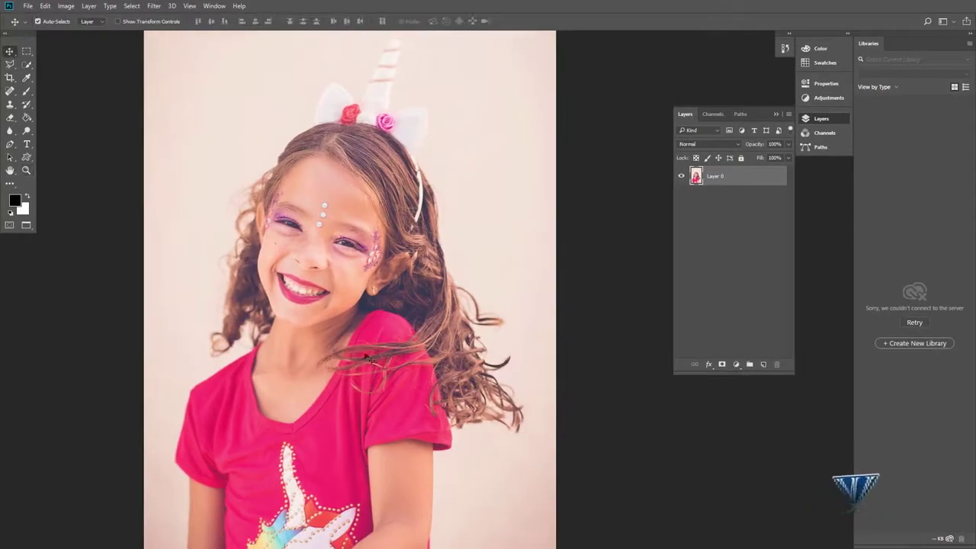
pyautogui.hotkey('ctrl', '-')
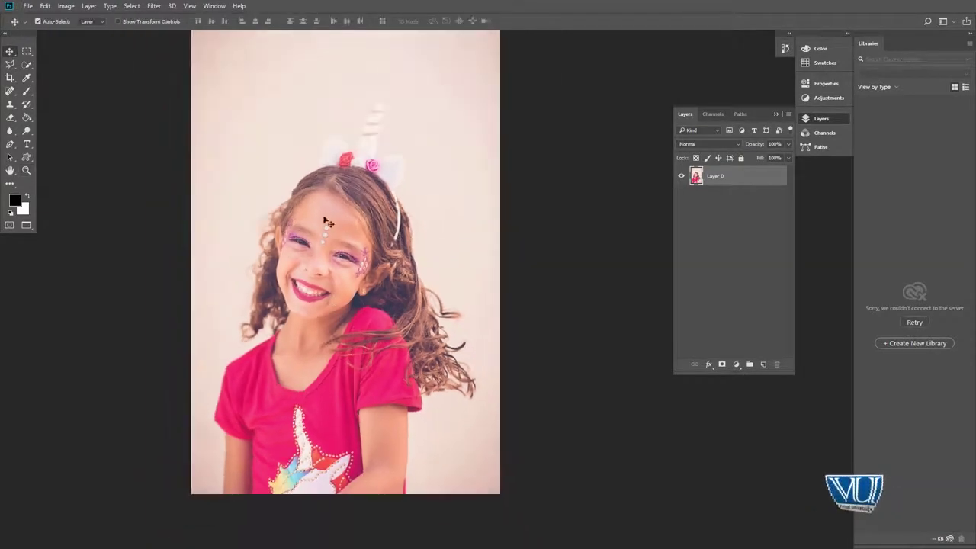
pyautogui.scroll(2, 349, 267)
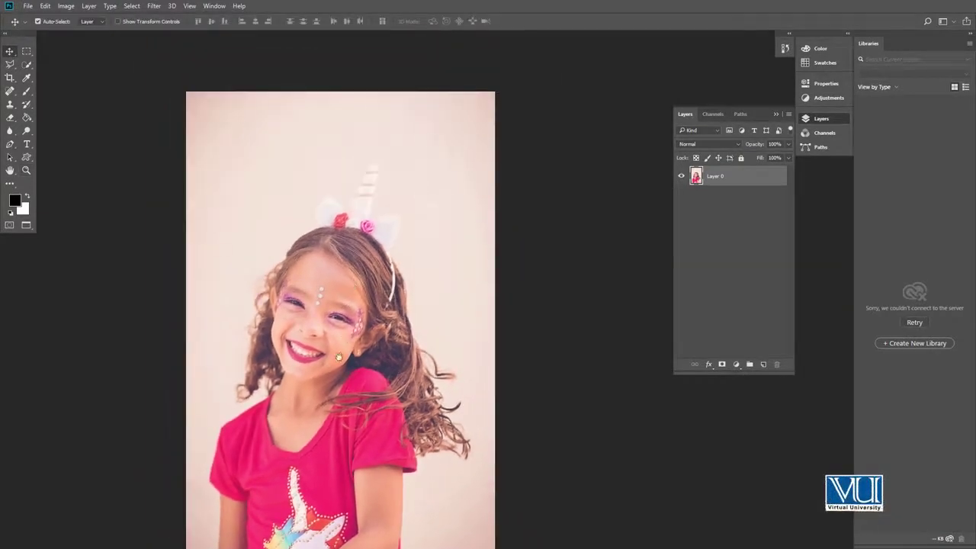
pyautogui.scroll(-2, 339, 356)
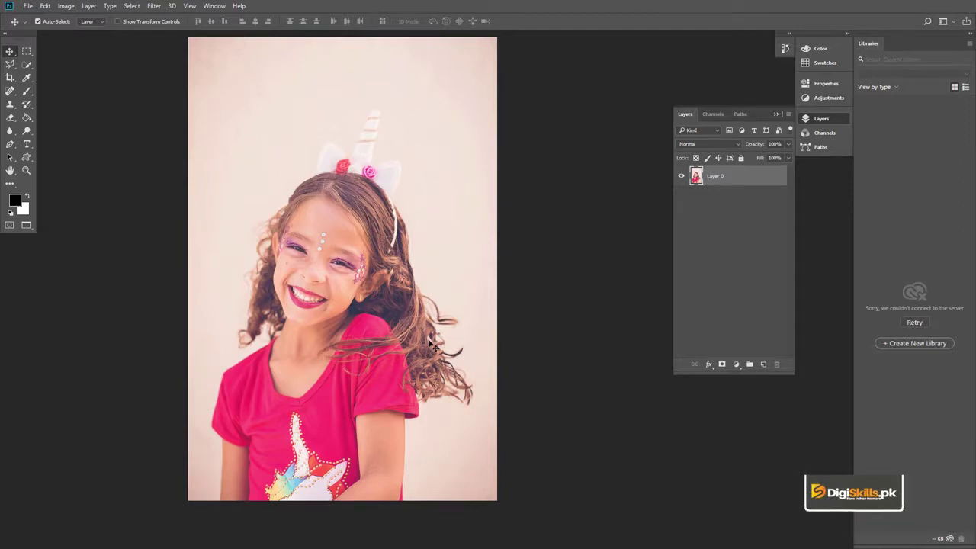
# Step: Add the neck and the right-side curly hair strands to the selection
pyautogui.press('w')
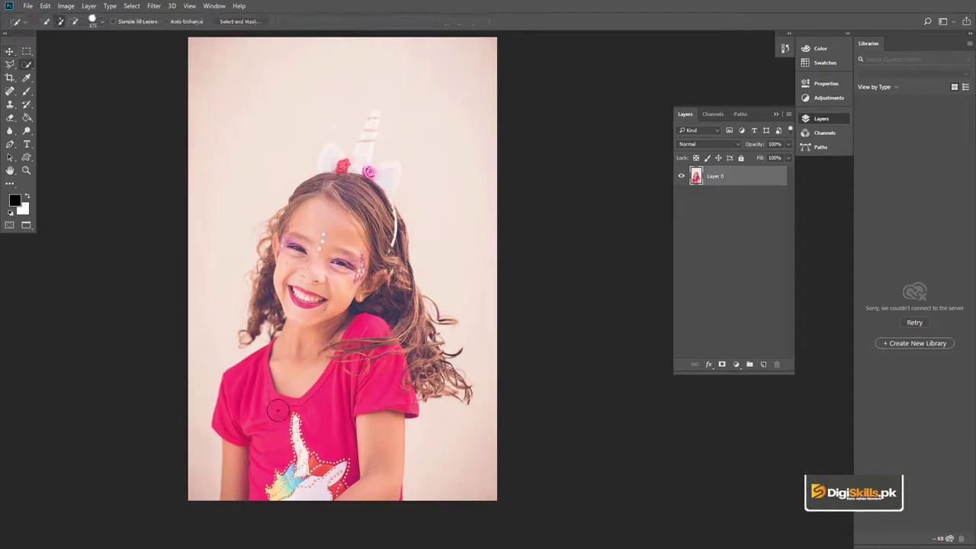
pyautogui.moveTo(266, 389)
pyautogui.mouseDown()
pyautogui.moveTo(288, 357)
pyautogui.moveTo(274, 308)
pyautogui.moveTo(284, 229)
pyautogui.moveTo(305, 183)
pyautogui.moveTo(377, 210)
pyautogui.moveTo(390, 233)
pyautogui.moveTo(400, 305)
pyautogui.moveTo(407, 301)
pyautogui.moveTo(424, 359)
pyautogui.moveTo(393, 355)
pyautogui.mouseUp()
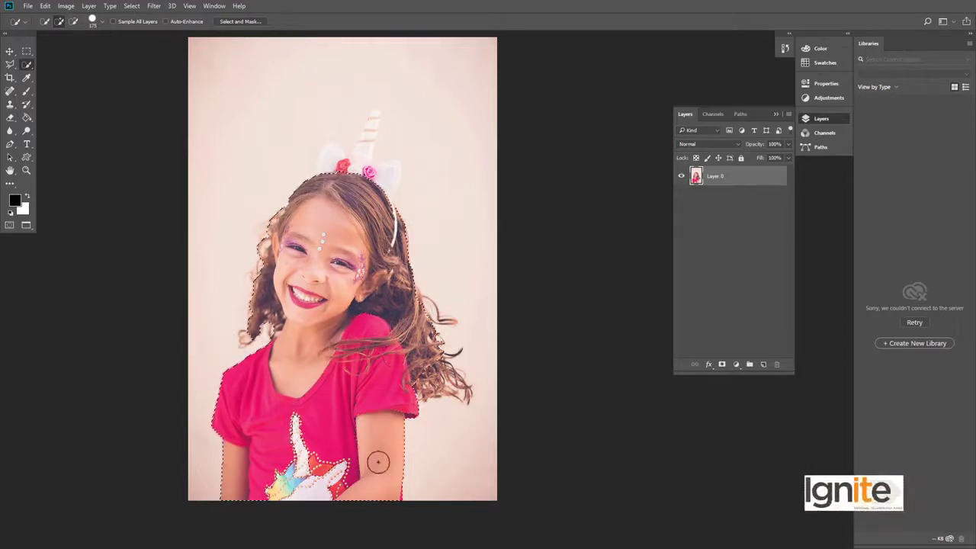
pyautogui.press('z')
pyautogui.click(434, 383)
pyautogui.press('w')
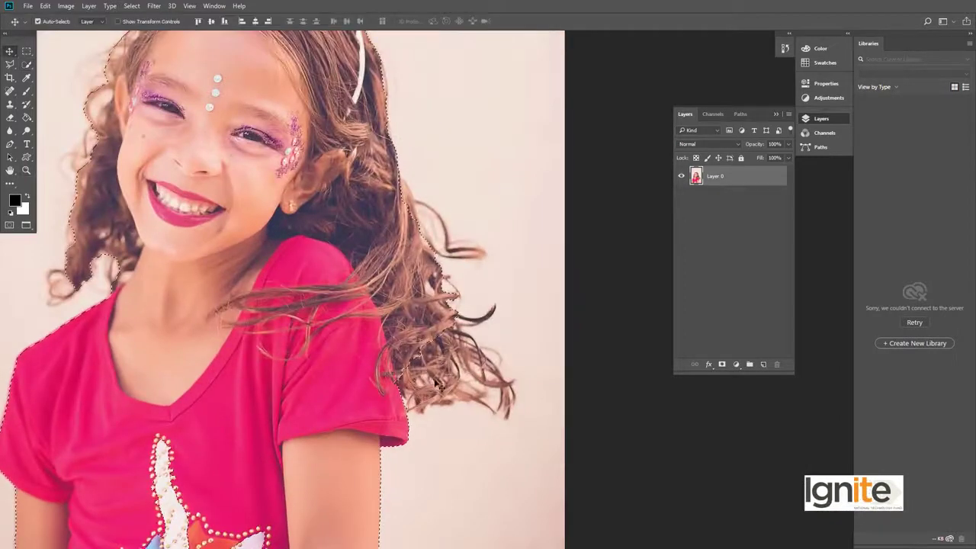
pyautogui.moveTo(420, 335)
pyautogui.mouseDown()
pyautogui.moveTo(458, 343)
pyautogui.moveTo(443, 345)
pyautogui.mouseUp()
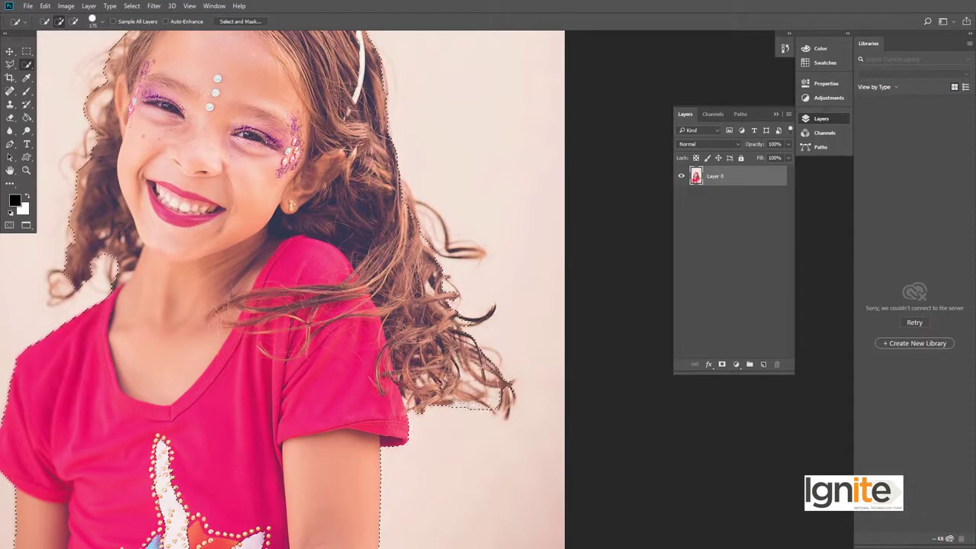
# Step: Zoom in on the shoulder and add the long stray hair strand to the selection
pyautogui.moveTo(306, 208); pyautogui.dragTo(413, 379)
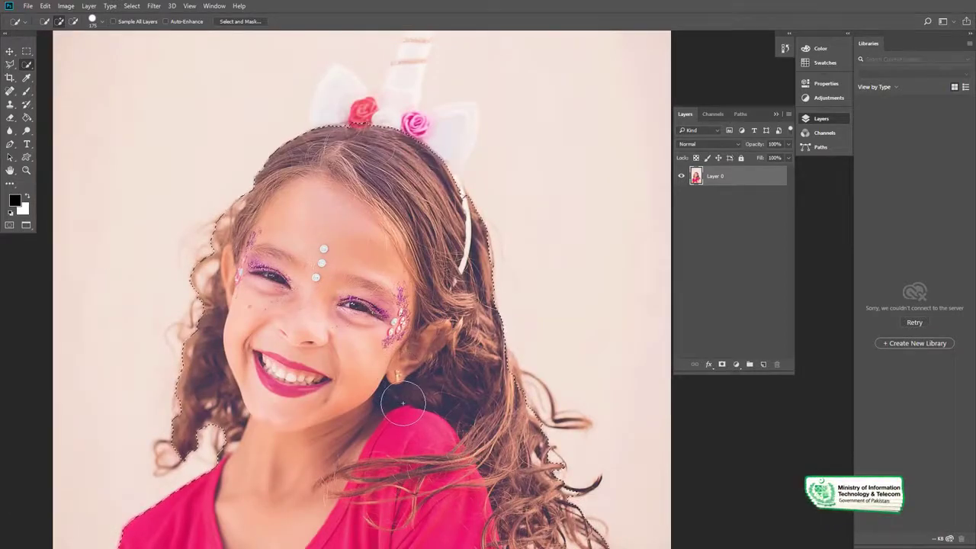
pyautogui.press('z')
pyautogui.click(479, 435)
pyautogui.press('v')
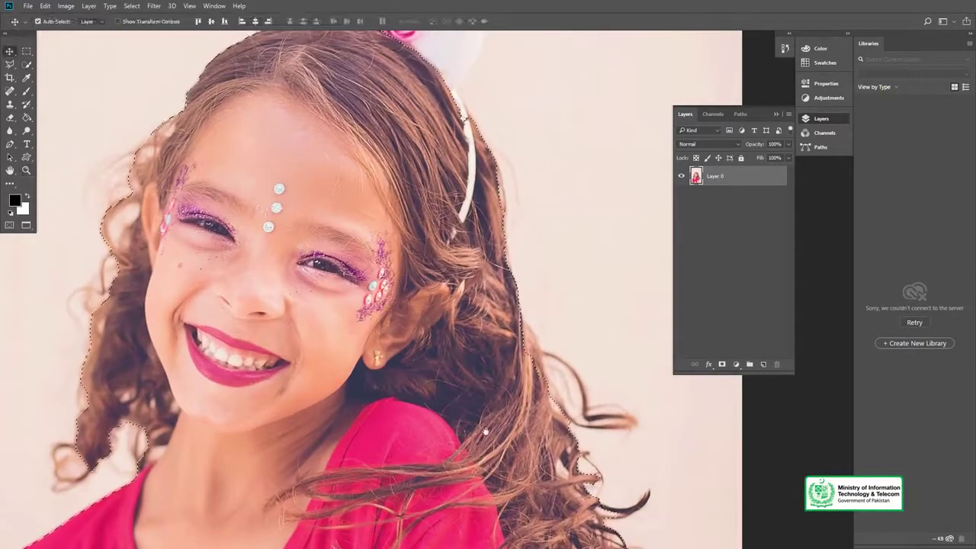
pyautogui.moveTo(485, 432); pyautogui.dragTo(363, 217)
pyautogui.press('w')
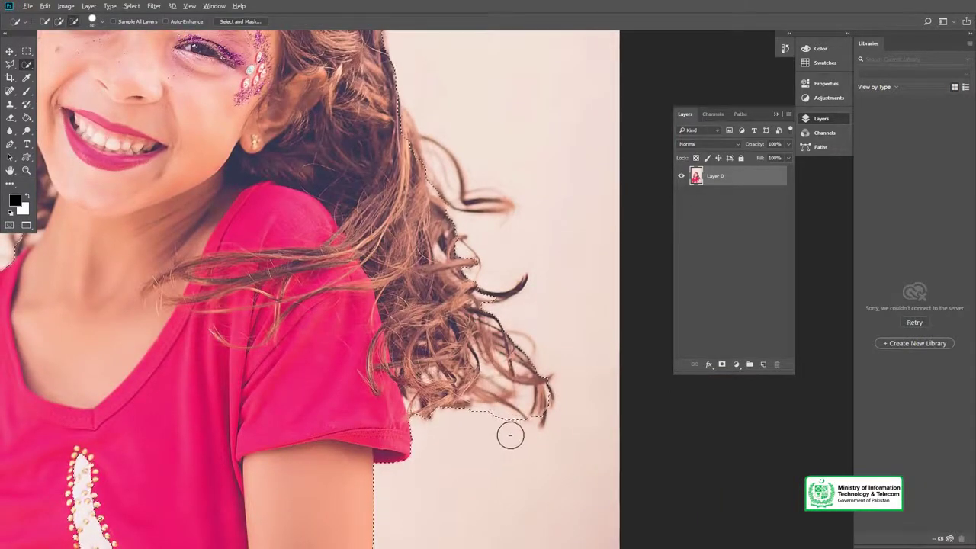
pyautogui.press('z')
pyautogui.click(432, 359)
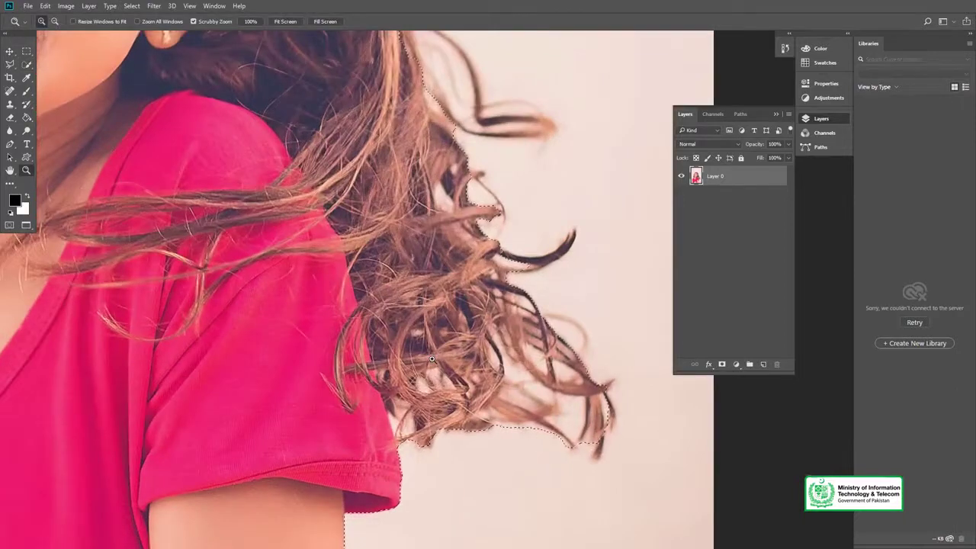
pyautogui.click(432, 359)
pyautogui.press('v')
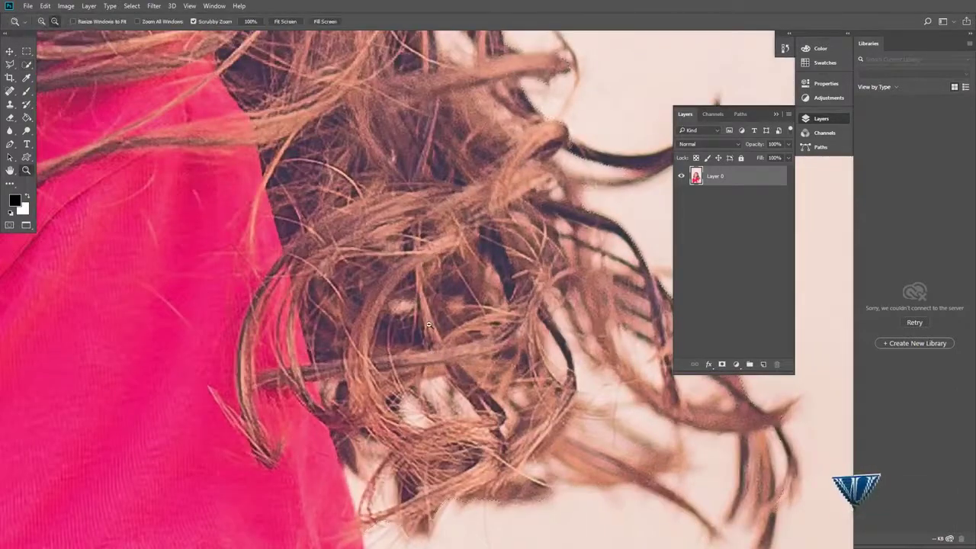
pyautogui.hotkey('ctrl', '-')
pyautogui.scroll(2, 428, 315)
pyautogui.press('w')
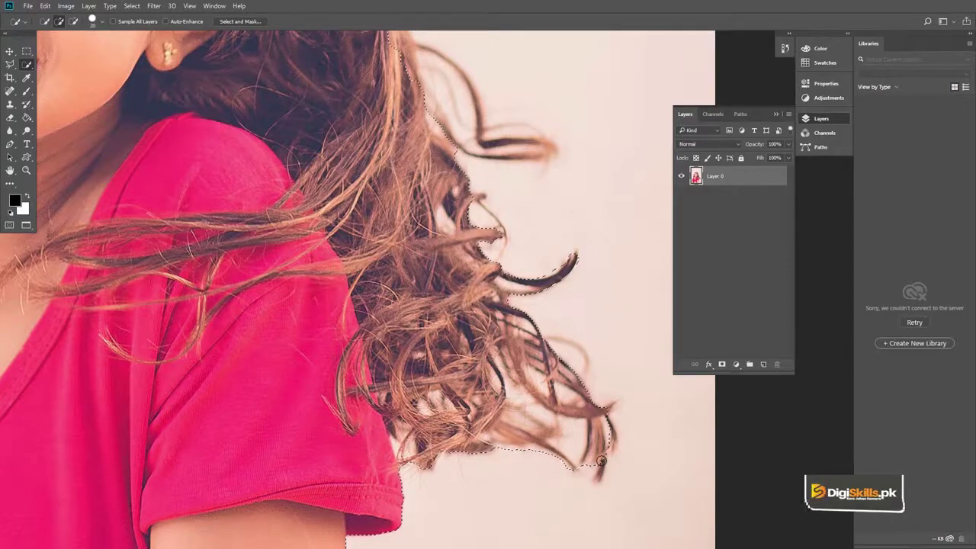
pyautogui.scroll(3, 554, 384)
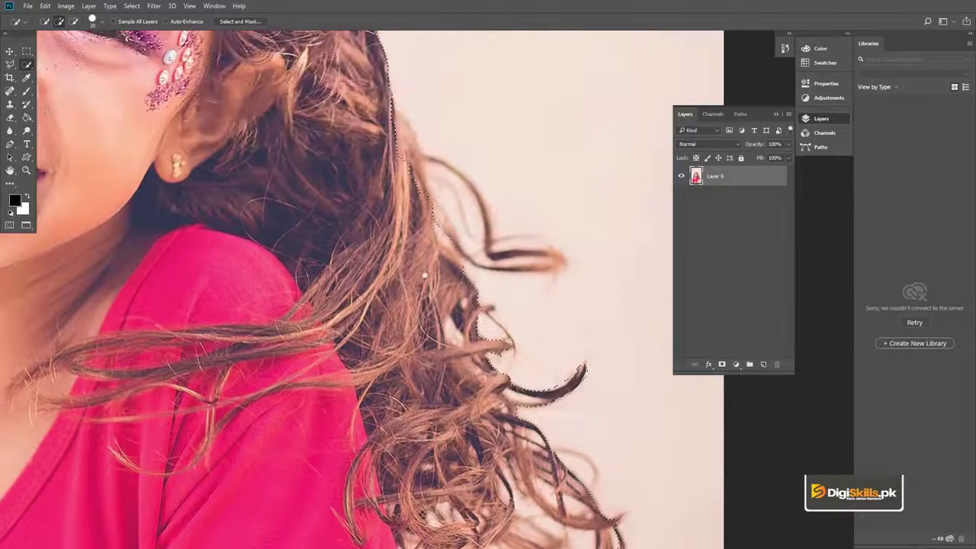
pyautogui.scroll(2, 446, 324)
pyautogui.hscroll(-1, 446, 324)
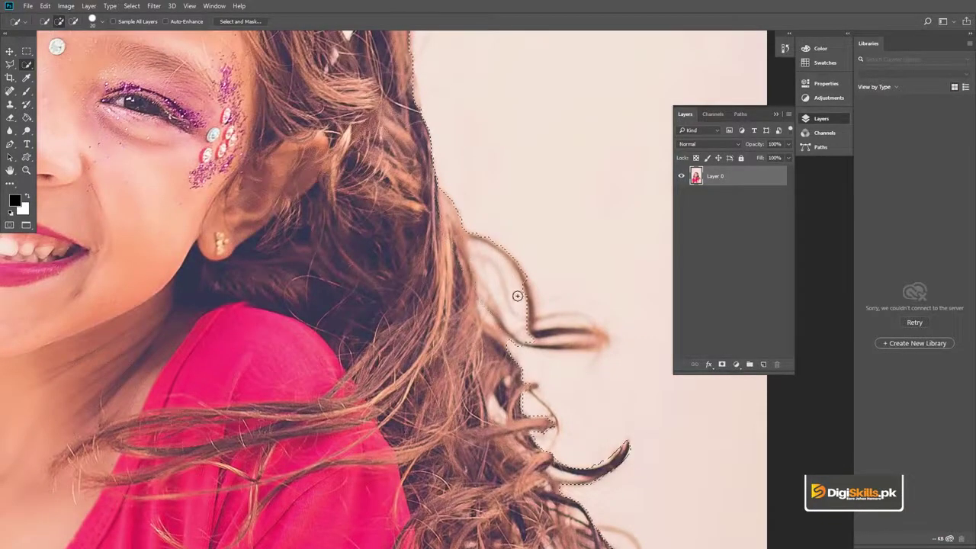
pyautogui.moveTo(557, 327); pyautogui.dragTo(574, 323)
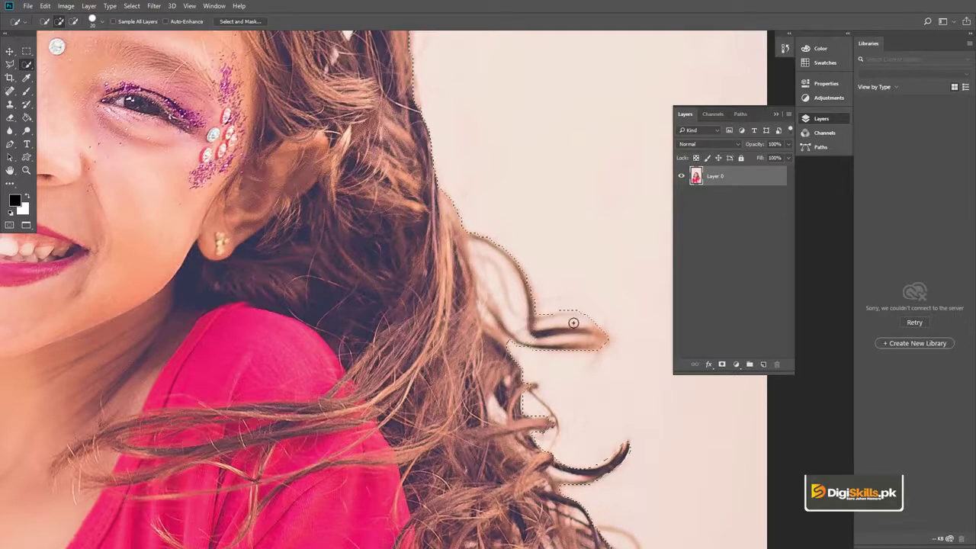
# Step: Remove the background above the hairline near the red rose from the selection
pyautogui.scroll(4, 408, 242)
pyautogui.hscroll(-1, 408, 241)
pyautogui.scroll(3, 435, 263)
pyautogui.hscroll(-1, 435, 264)
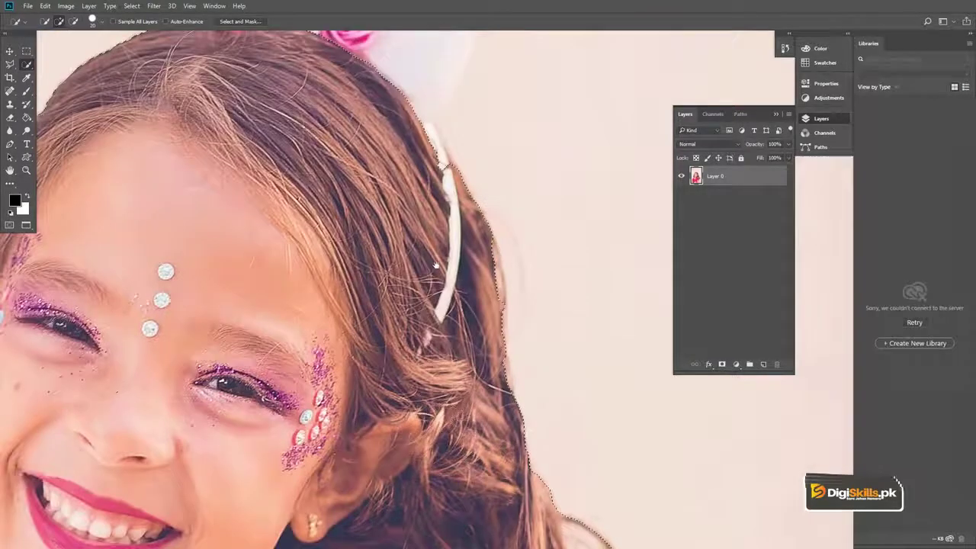
pyautogui.scroll(1, 484, 303)
pyautogui.scroll(1, 484, 303)
pyautogui.hscroll(-1, 484, 304)
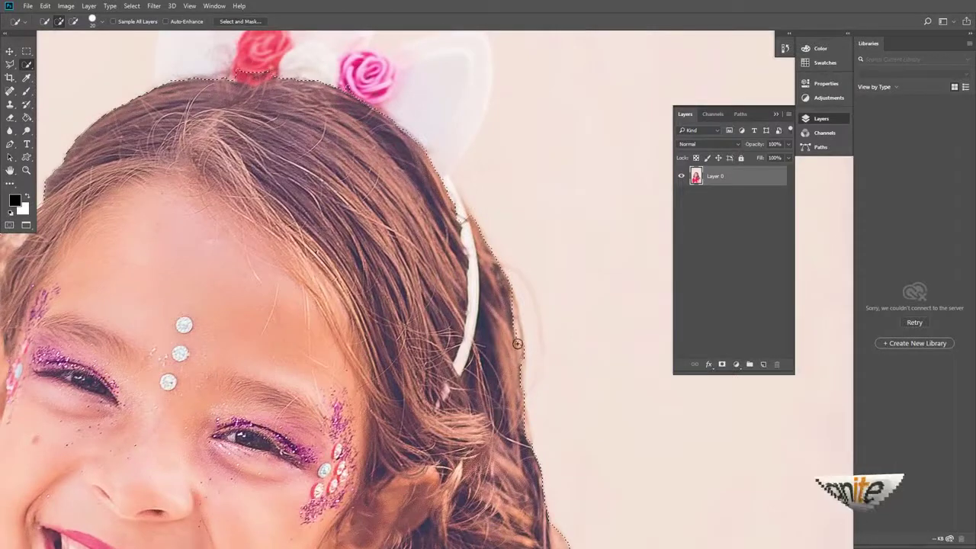
pyautogui.scroll(3, 515, 319)
pyautogui.hscroll(-3, 515, 319)
pyautogui.scroll(1, 587, 333)
pyautogui.hscroll(-1, 587, 332)
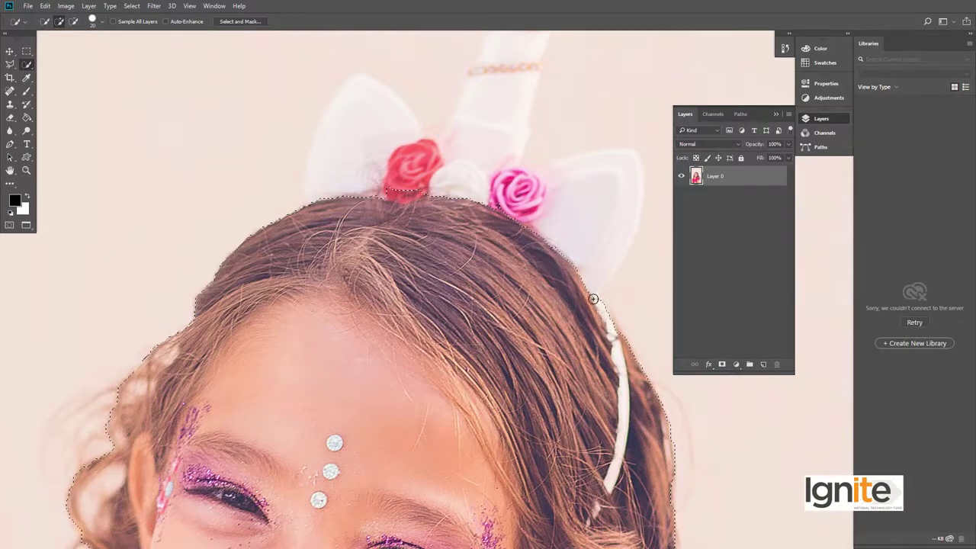
pyautogui.scroll(2, 448, 292)
pyautogui.hscroll(-1, 448, 292)
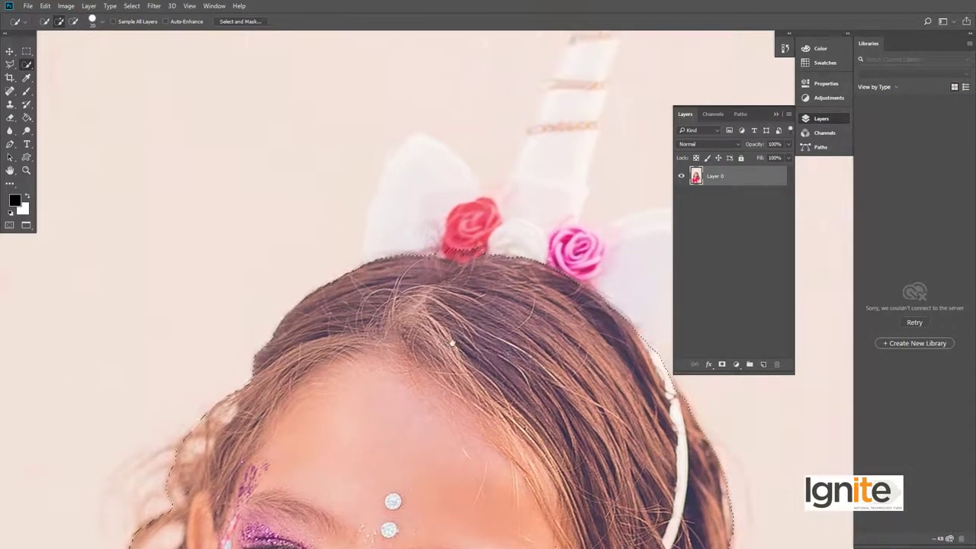
pyautogui.moveTo(457, 241); pyautogui.dragTo(392, 239)
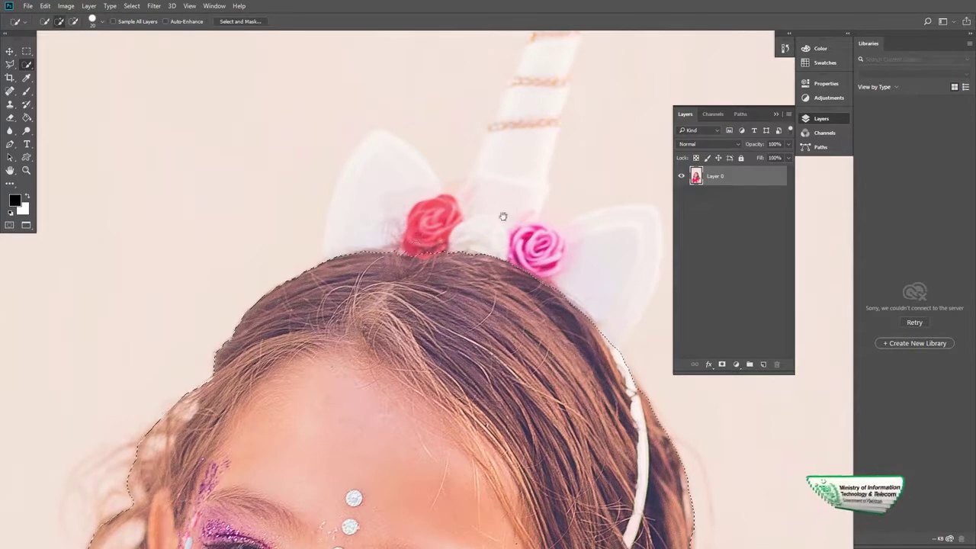
# Step: Add the left hair edge and strands to the selection, then fit the photo on screen
pyautogui.hscroll(2, 451, 232)
pyautogui.scroll(1, 451, 232)
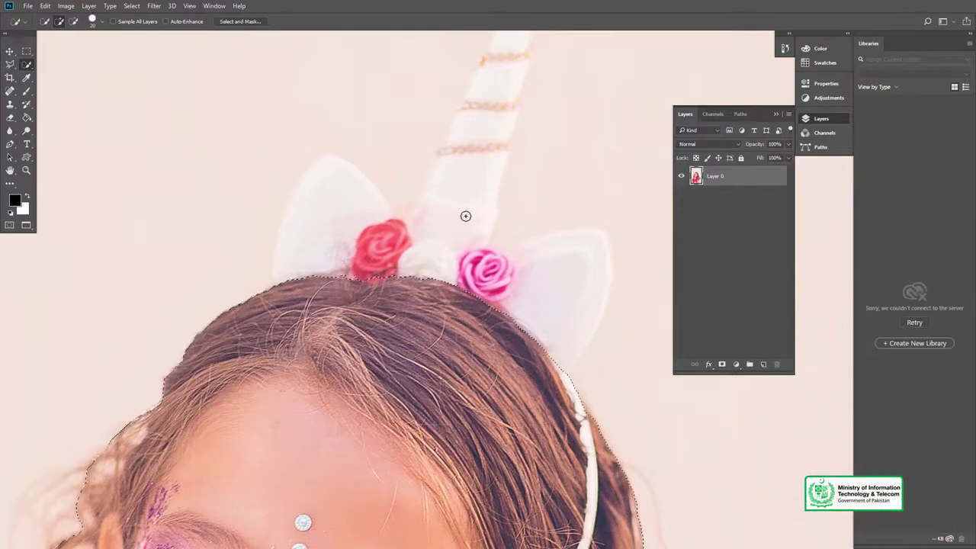
pyautogui.moveTo(455, 221); pyautogui.dragTo(377, 238)
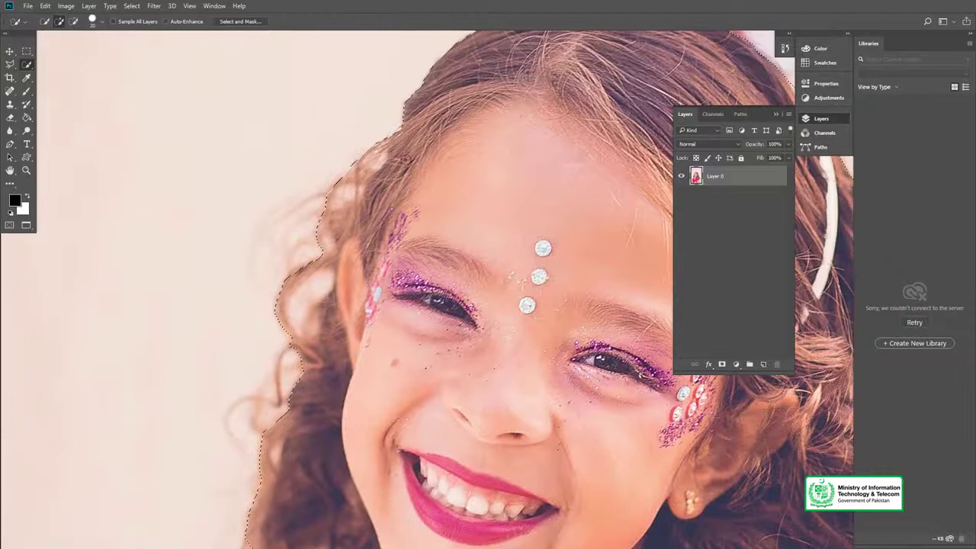
pyautogui.moveTo(338, 198); pyautogui.dragTo(320, 253)
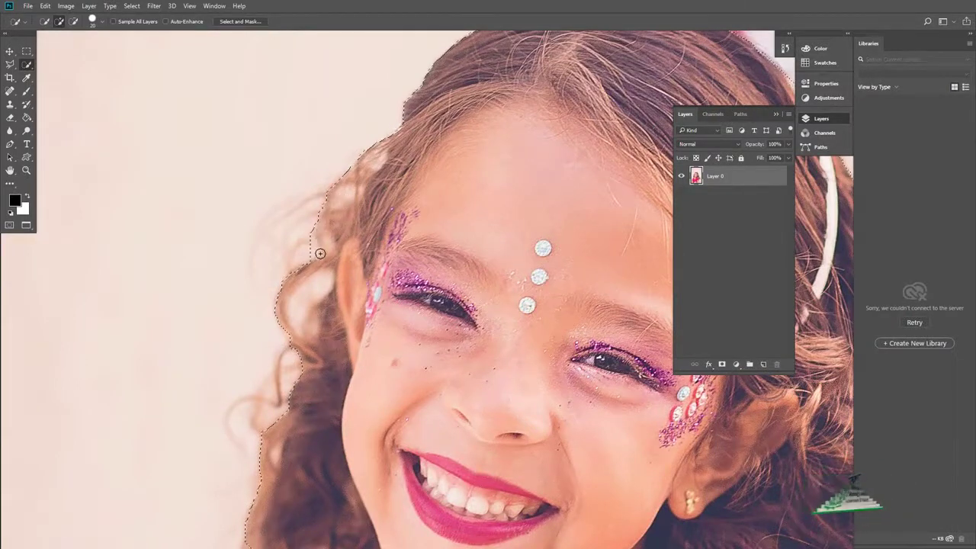
pyautogui.moveTo(343, 309); pyautogui.dragTo(335, 158)
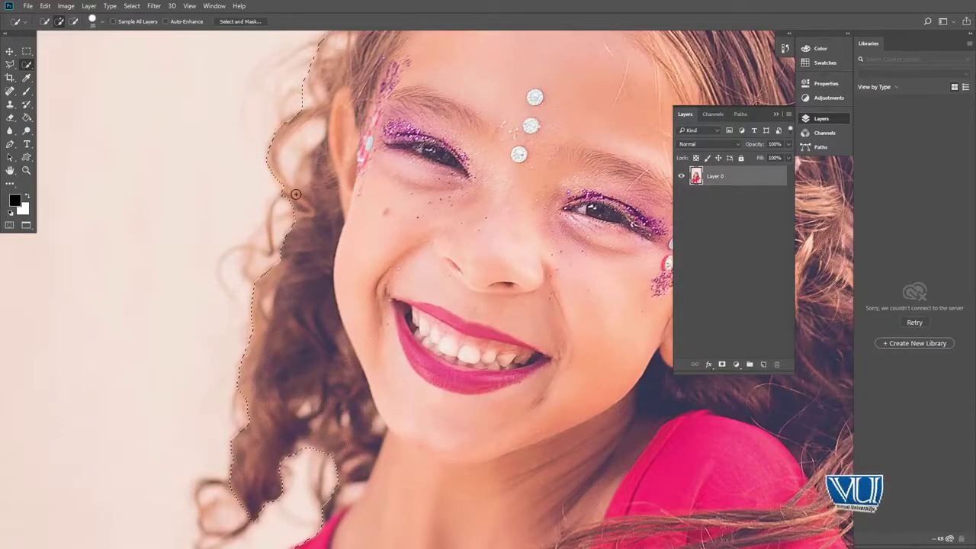
pyautogui.moveTo(258, 266); pyautogui.dragTo(252, 277)
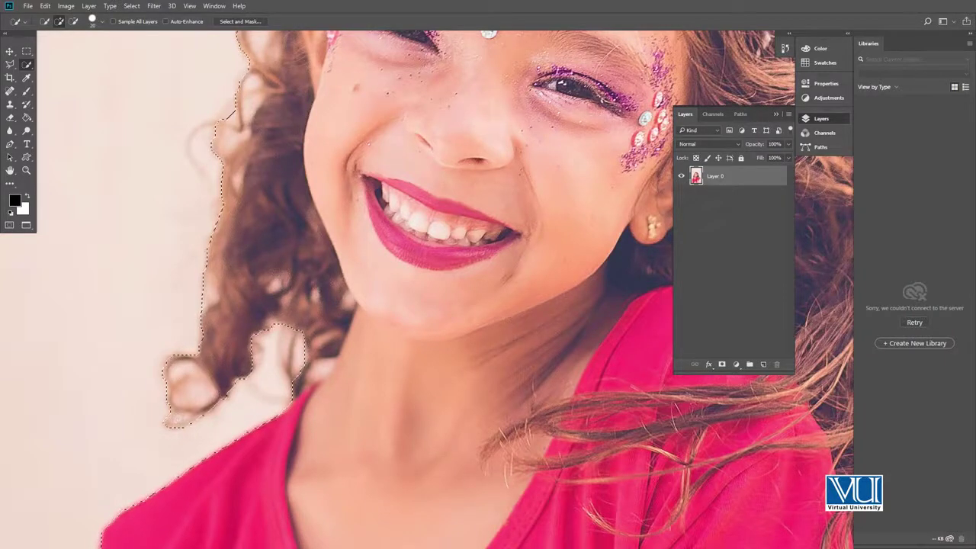
pyautogui.press('v')
pyautogui.hotkey('ctrl', '0')
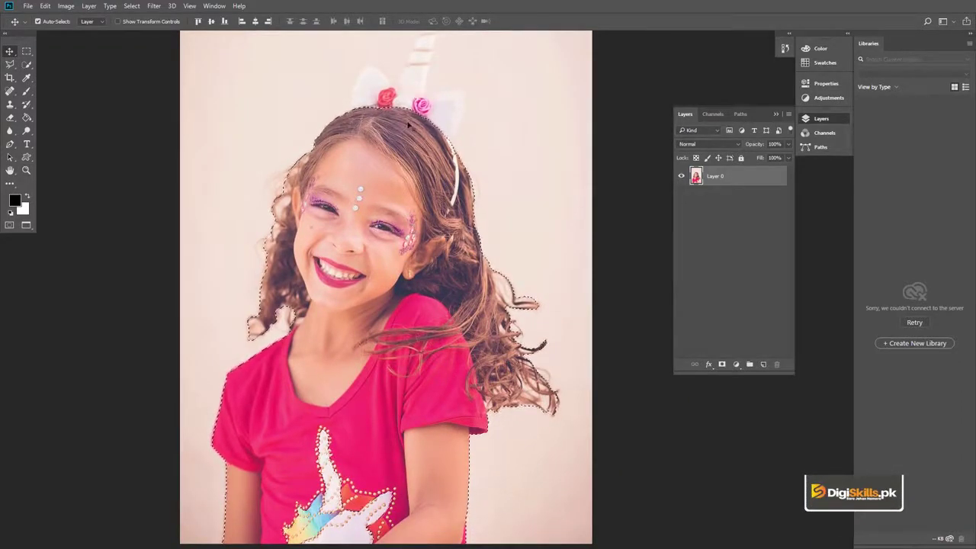
pyautogui.press('w')
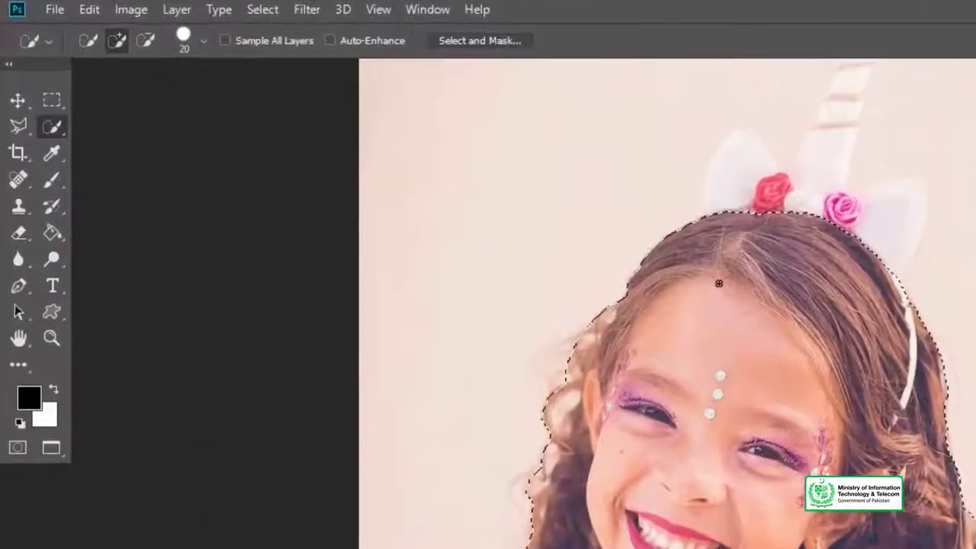
# Step: Open the selection in Select and Mask and pick the add-to-selection brush
pyautogui.click(487, 44)
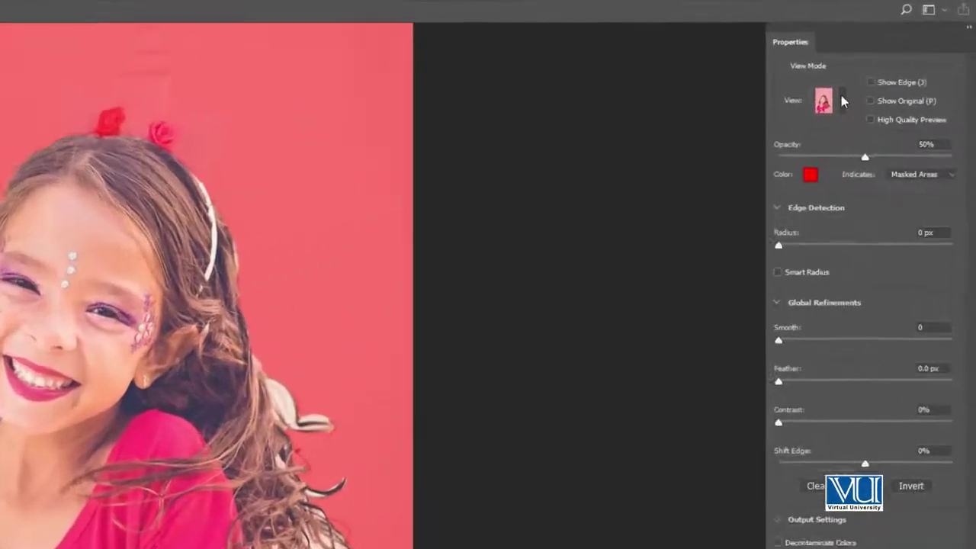
pyautogui.click(874, 84)
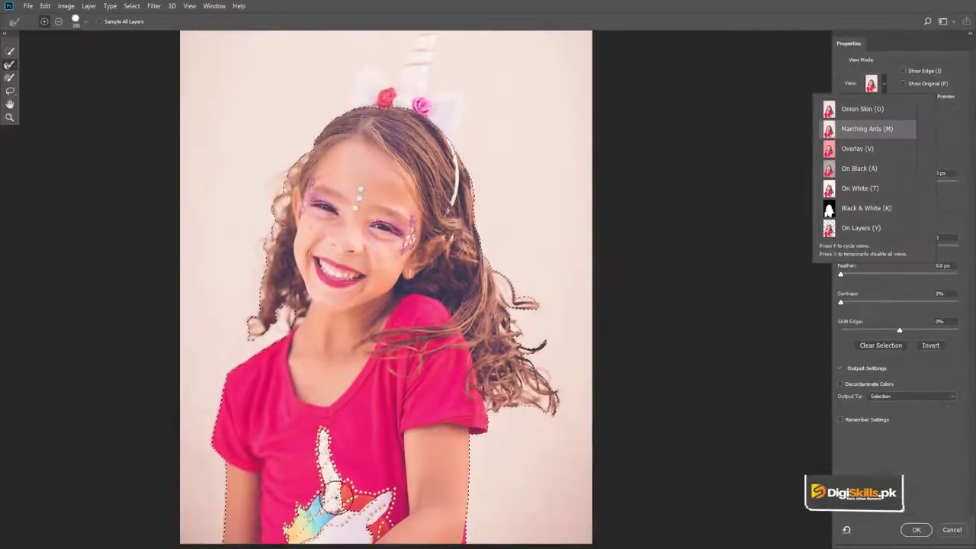
pyautogui.click(10, 51)
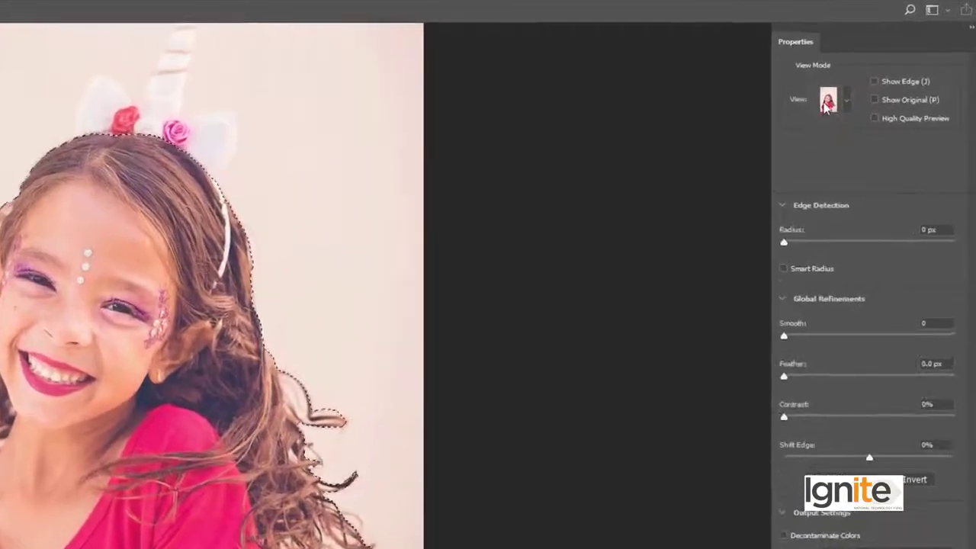
# Step: Try the Black & White preview, then settle on the red Overlay view mode
pyautogui.click(880, 86)
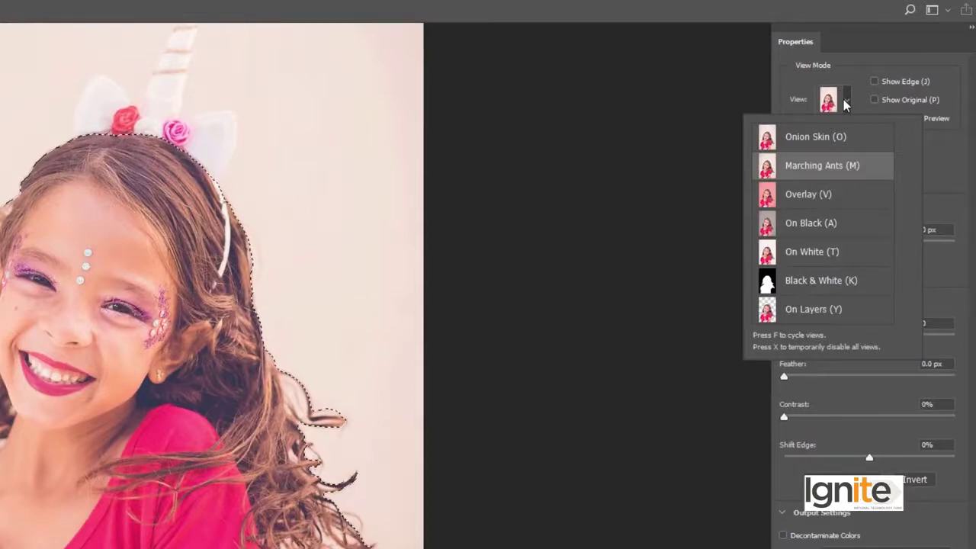
pyautogui.click(846, 104)
pyautogui.click(845, 105)
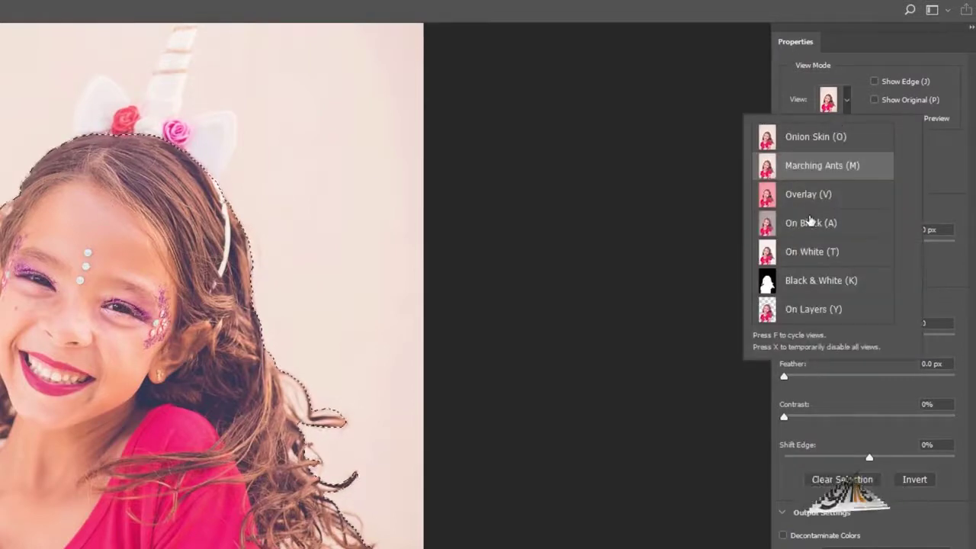
pyautogui.click(817, 282)
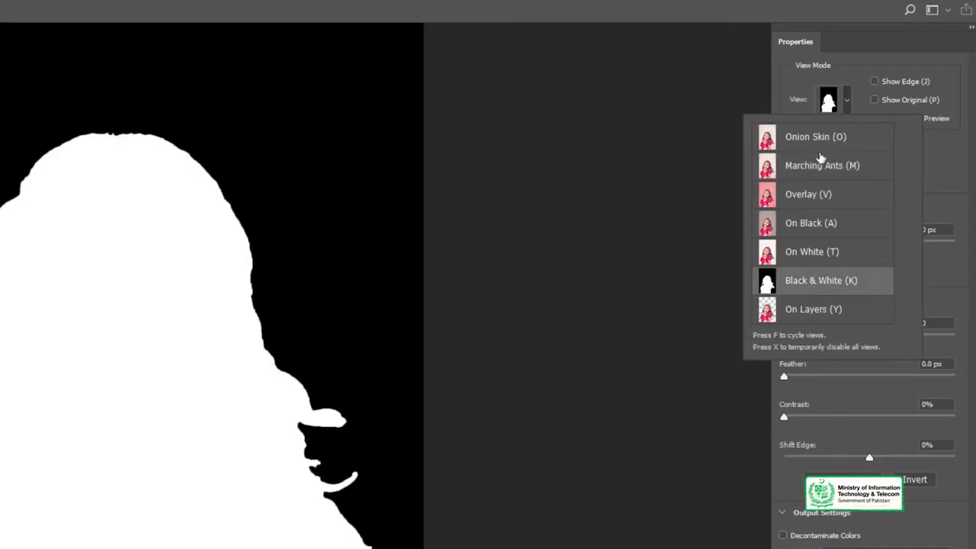
pyautogui.click(810, 194)
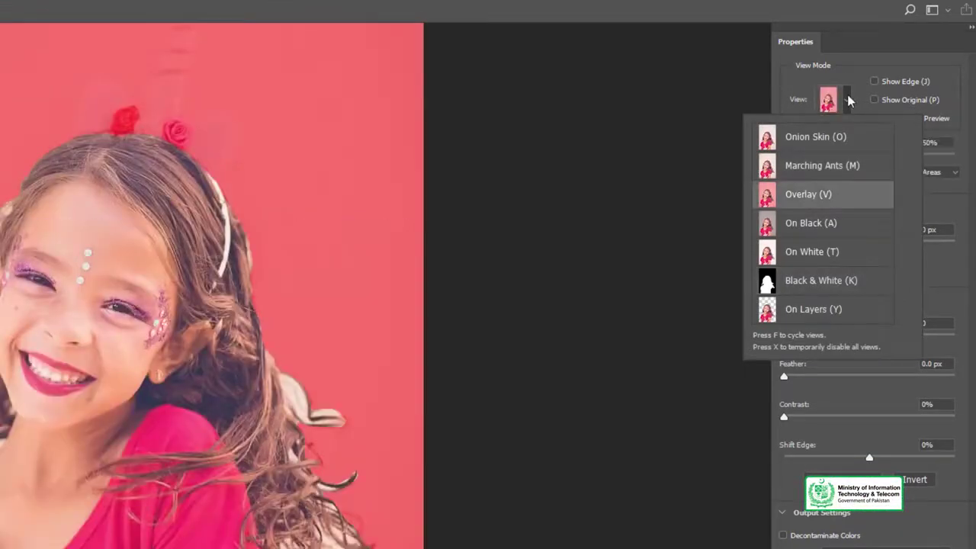
pyautogui.click(848, 100)
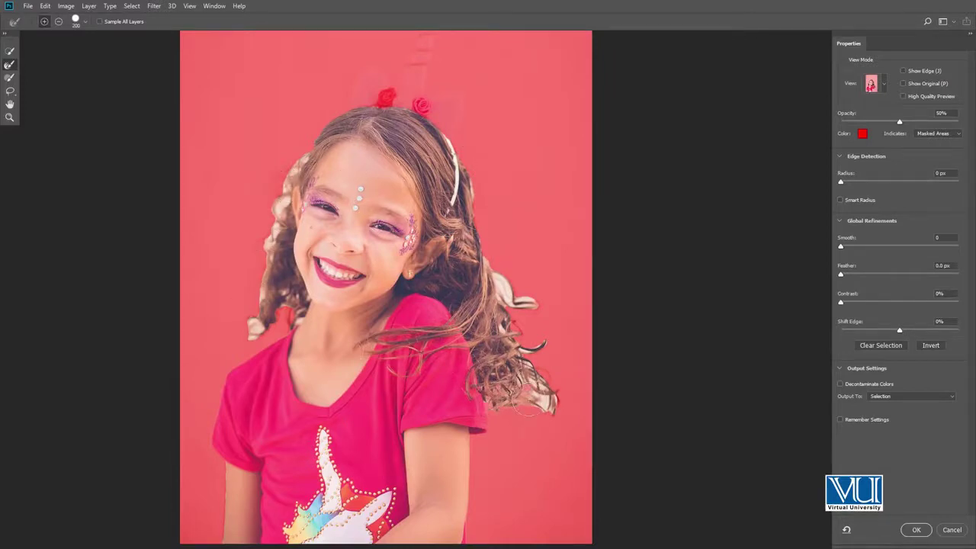
# Step: Brush the Refine Edge along the right-side curls to pull in the loose hair
pyautogui.moveTo(555, 396); pyautogui.dragTo(509, 327)
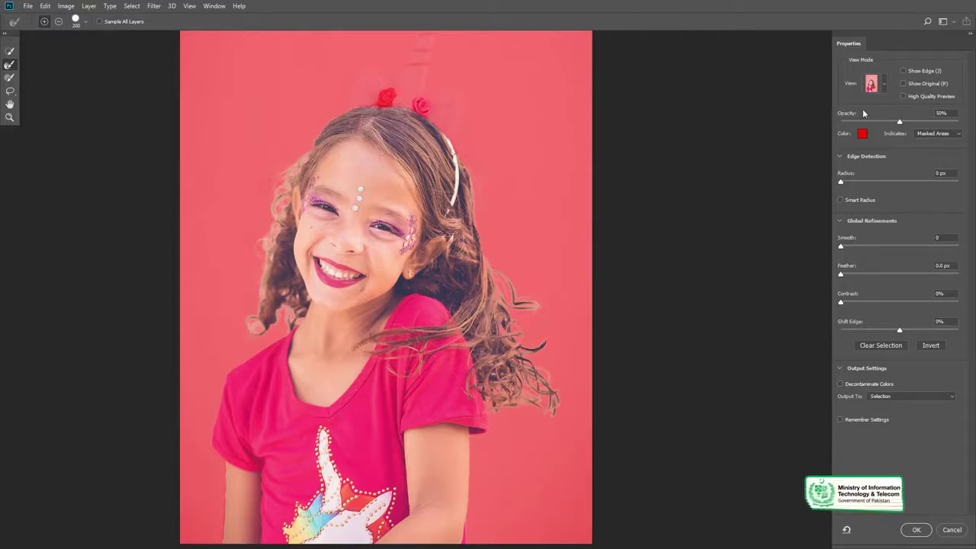
# Step: Preview the mask in Black & White and enable Smart Radius at about 4 px
pyautogui.click(882, 81)
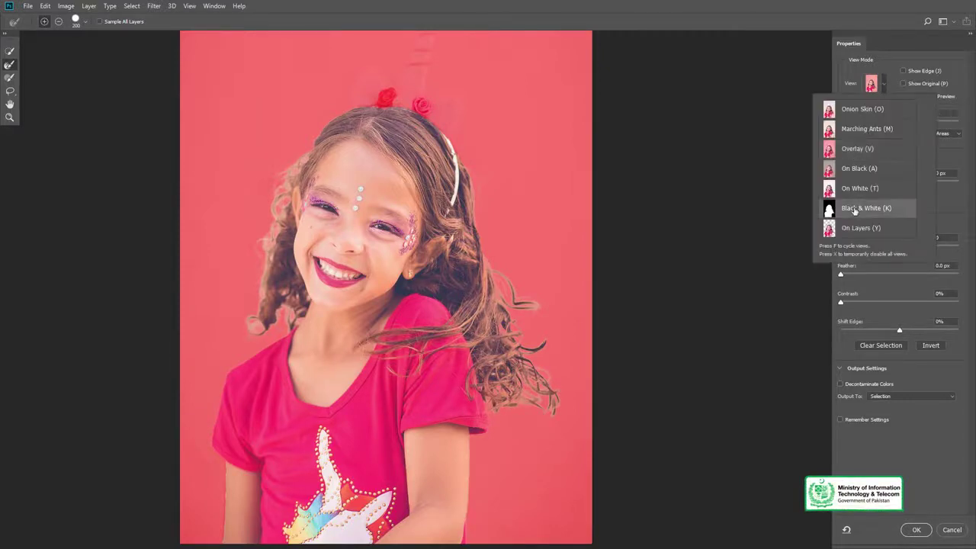
pyautogui.click(877, 207)
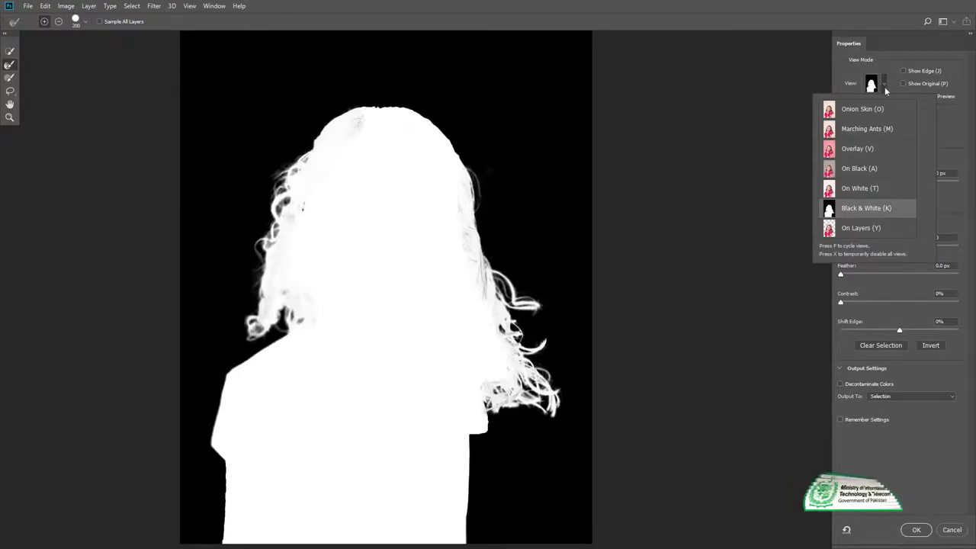
pyautogui.click(844, 208)
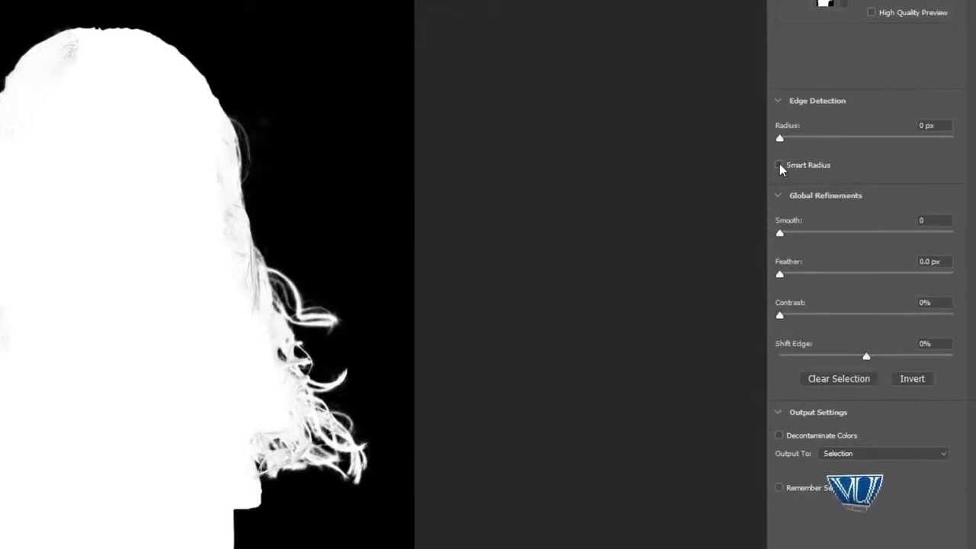
pyautogui.click(779, 166)
pyautogui.moveTo(791, 139); pyautogui.dragTo(808, 143)
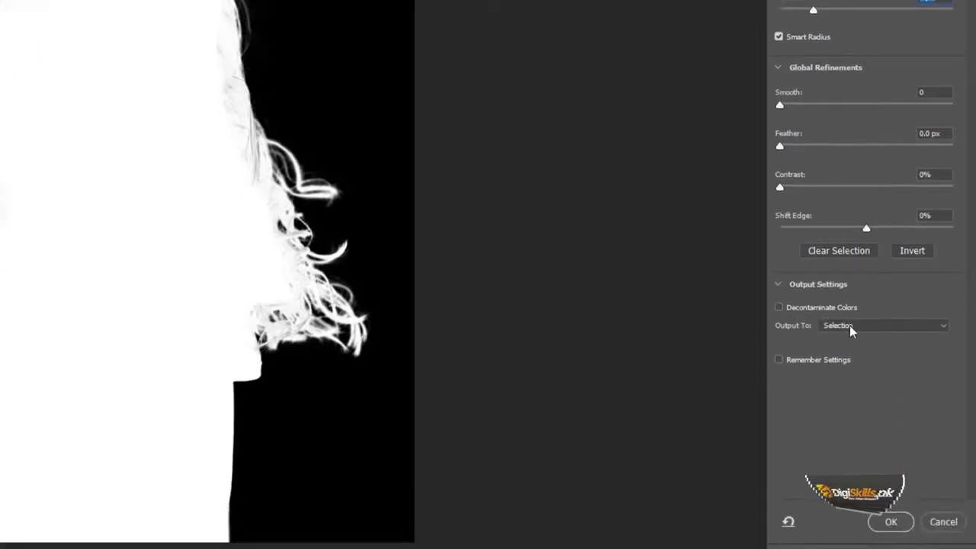
# Step: Output to New Layer with Layer Mask with Decontaminate Colors on, in Overlay view, creating 'Layer 0 copy'
pyautogui.click(851, 328)
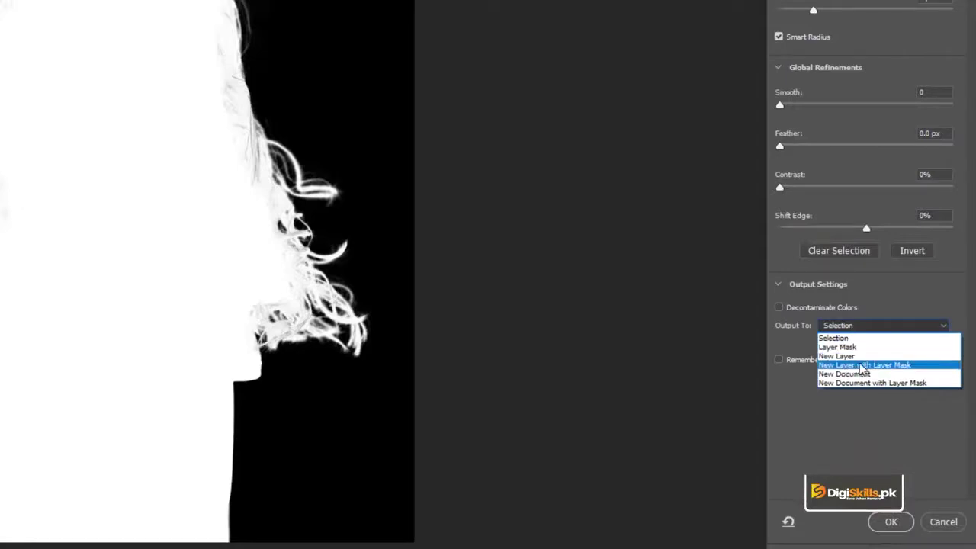
pyautogui.click(862, 366)
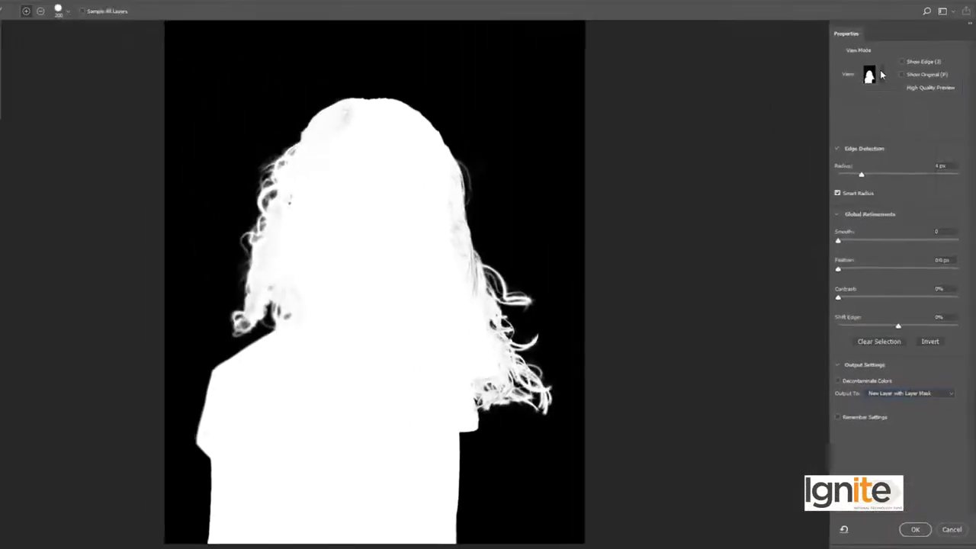
pyautogui.click(872, 83)
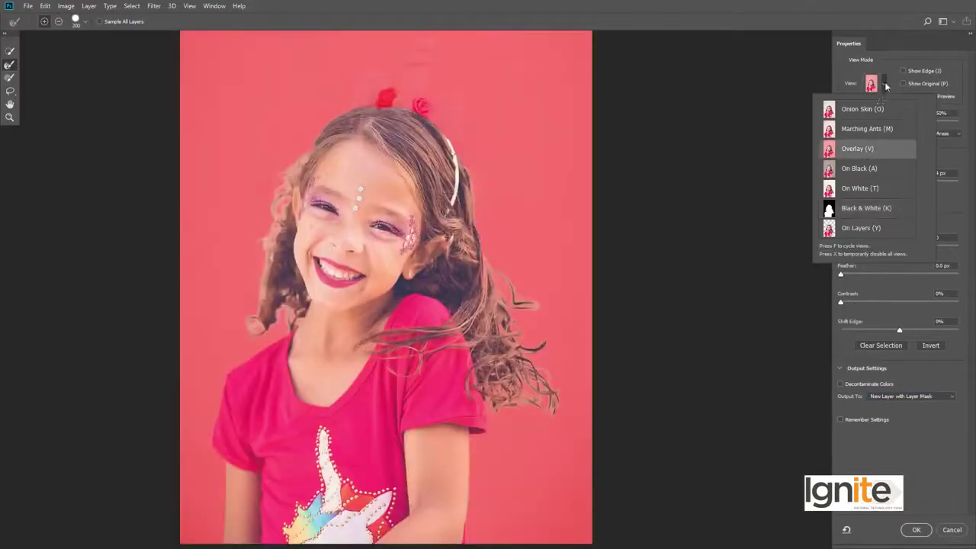
pyautogui.click(865, 153)
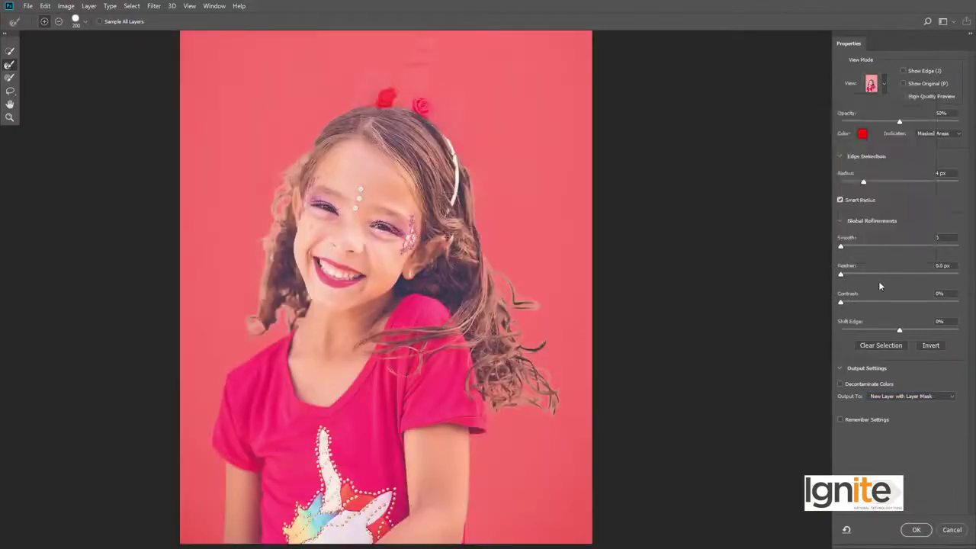
pyautogui.click(841, 385)
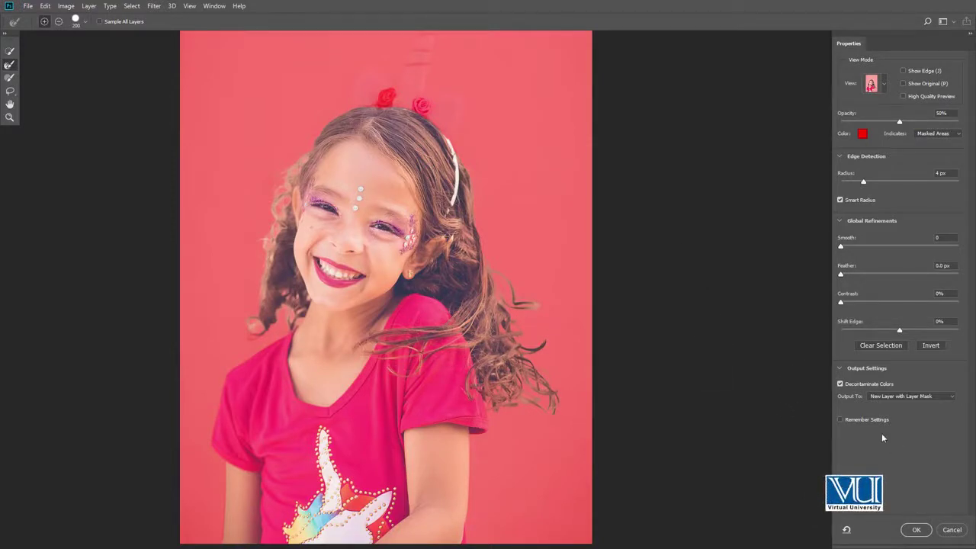
pyautogui.click(916, 530)
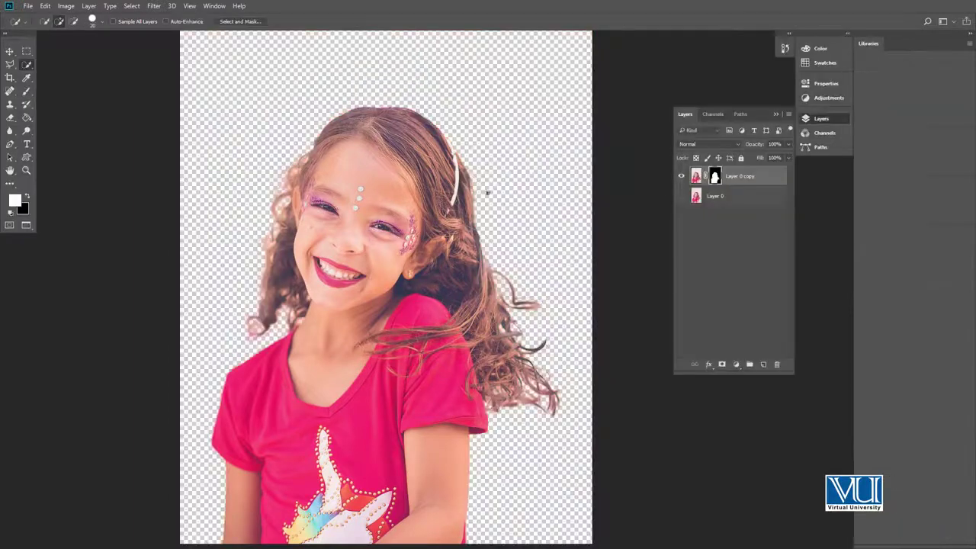
# Step: Zoom and pan to inspect the cutout's hair, then switch back to Standard Screen Mode
pyautogui.press('v')
pyautogui.scroll(1, 494, 353)
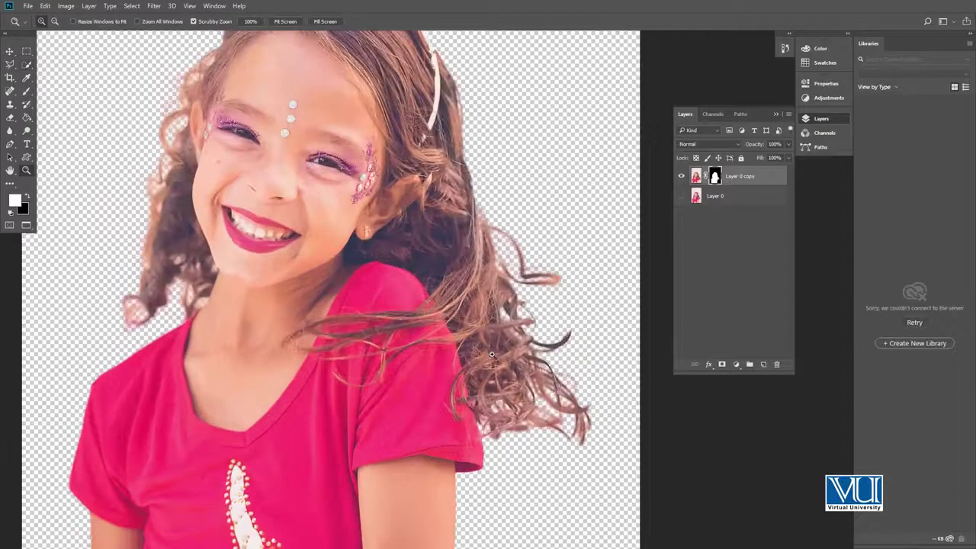
pyautogui.scroll(-1, 350, 143)
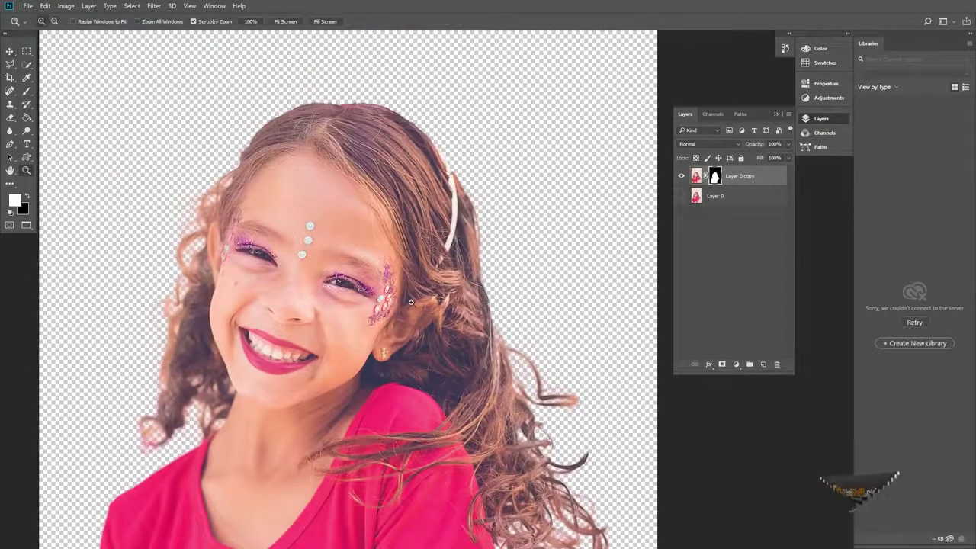
pyautogui.scroll(-1, 397, 305)
pyautogui.scroll(-1, 404, 323)
pyautogui.moveTo(404, 322); pyautogui.dragTo(395, 239)
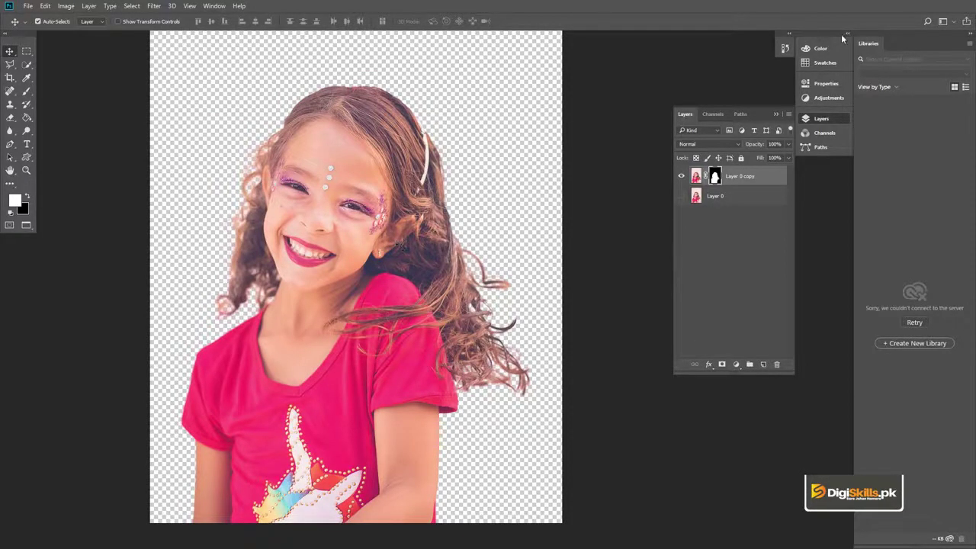
pyautogui.press('f')
pyautogui.press('f')
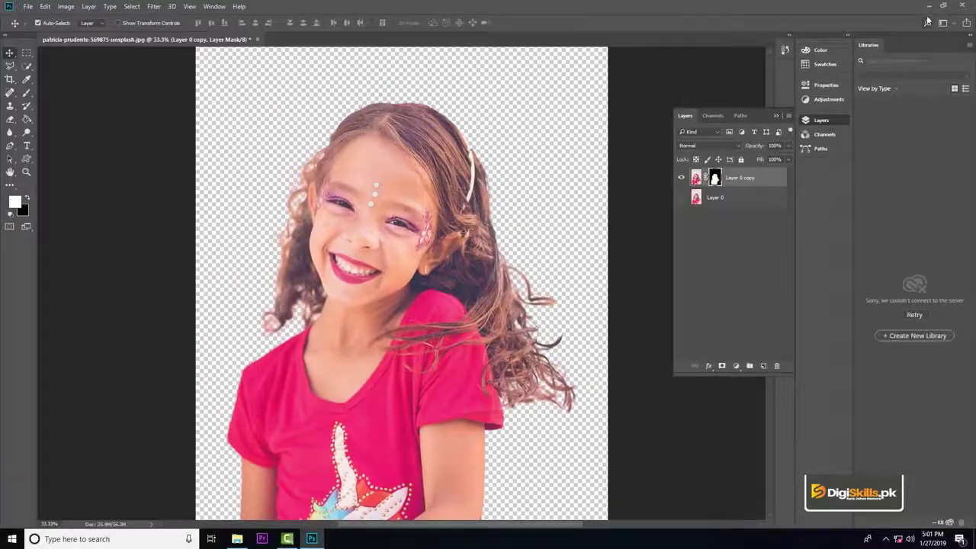
pyautogui.click(929, 6)
# Step: Place the balloons photo sagar-patil-652846-unsplash on the canvas and shift it up slightly
pyautogui.moveTo(296, 76)
pyautogui.mouseDown()
pyautogui.moveTo(313, 520)
pyautogui.moveTo(578, 175)
pyautogui.moveTo(757, 32)
pyautogui.moveTo(421, 283)
pyautogui.mouseUp()
pyautogui.press('Return')
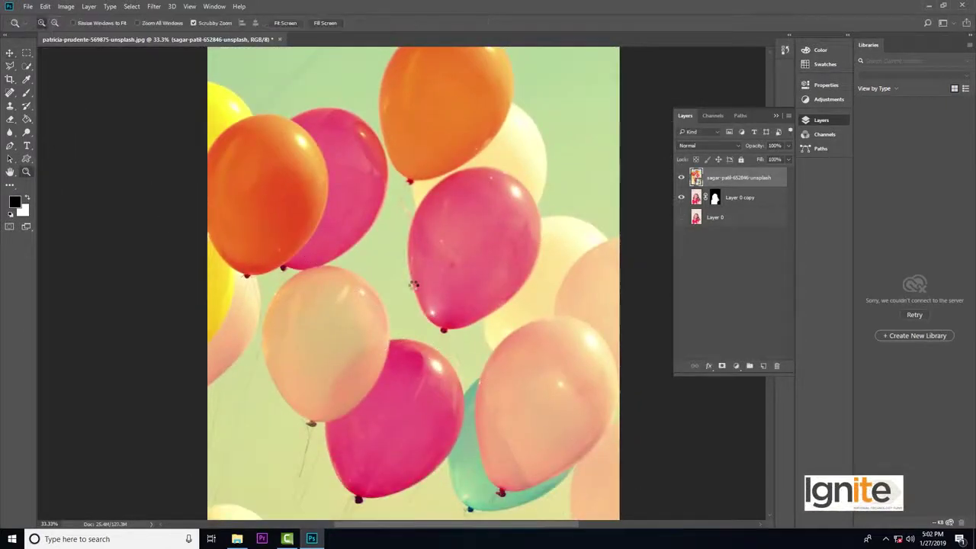
pyautogui.hotkey('ctrl', '-')
pyautogui.hotkey('ctrl', '-')
pyautogui.moveTo(392, 294); pyautogui.dragTo(389, 276)
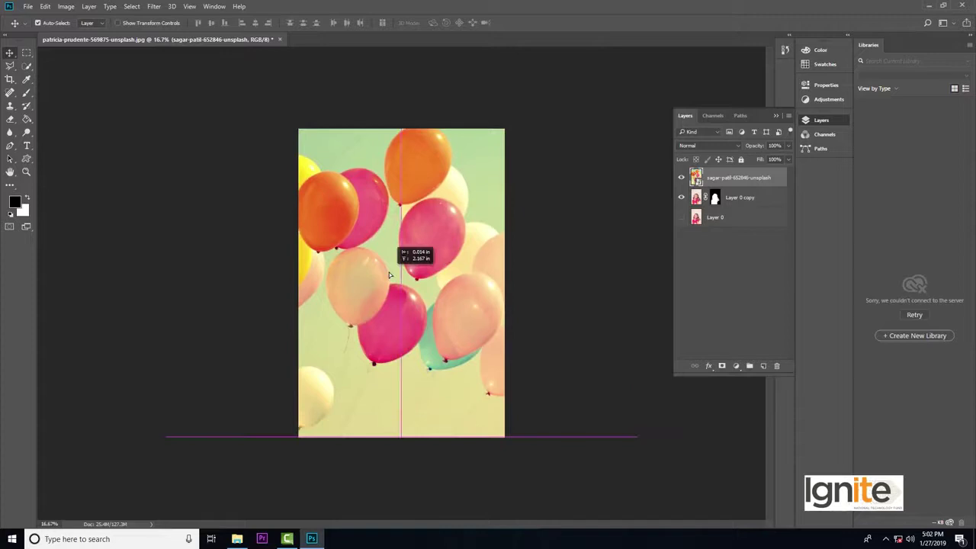
# Step: Move the balloons layer below Layer 0 copy and zoom in on the composite
pyautogui.moveTo(722, 173); pyautogui.dragTo(725, 207)
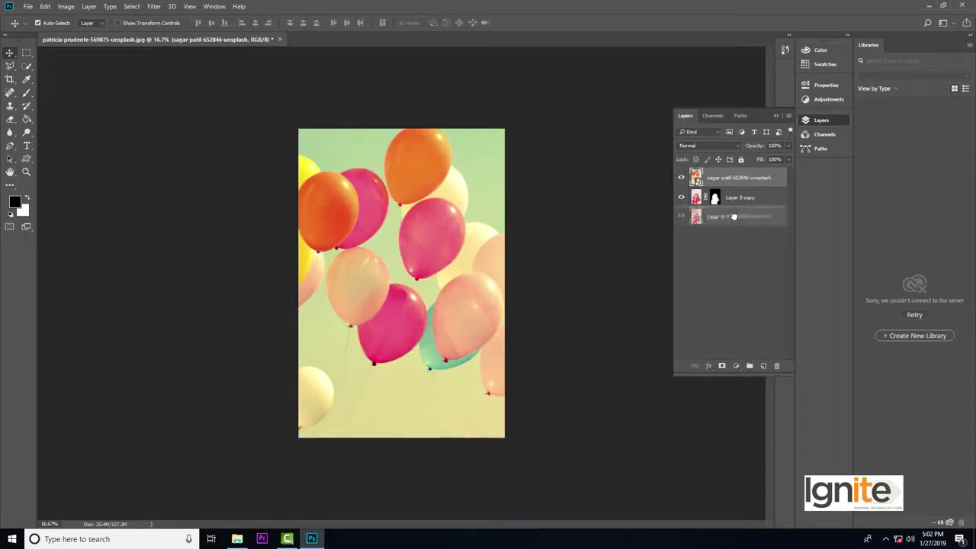
pyautogui.press('z')
pyautogui.click(375, 294)
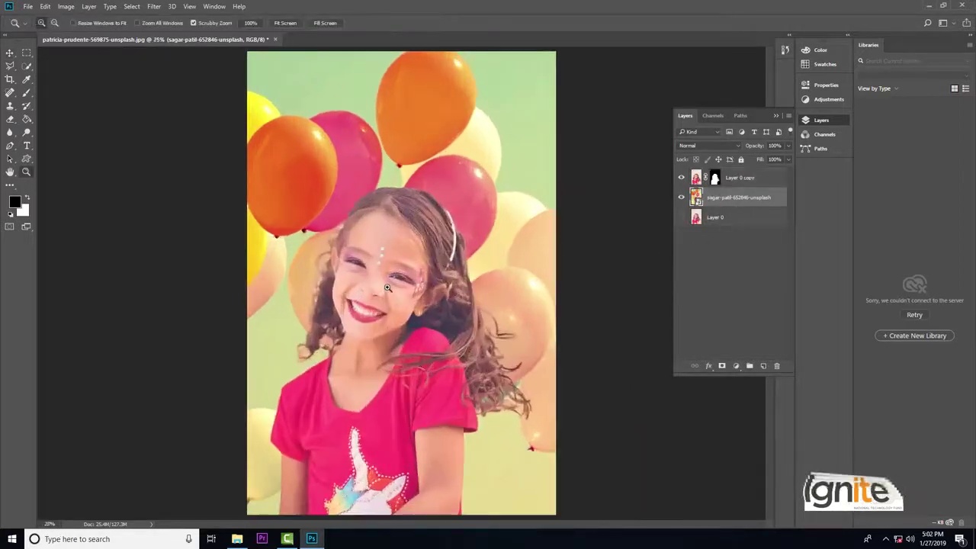
pyautogui.press('v')
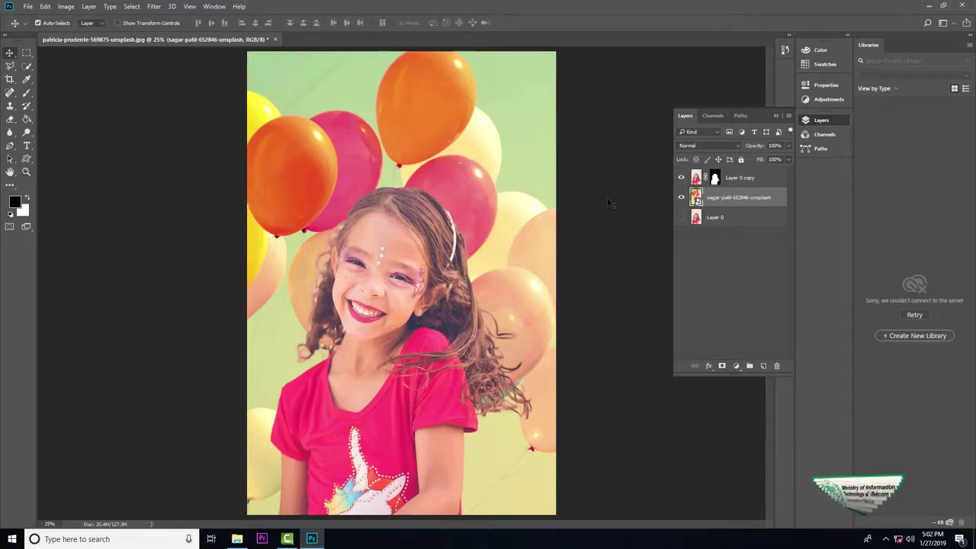